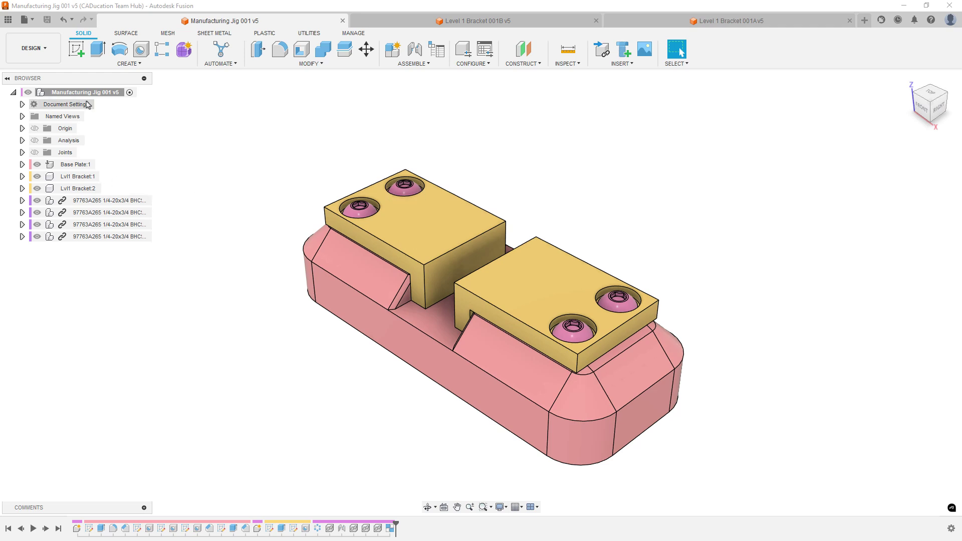
- Open the A Corp Product Development project, review the hub options, and switch to its People view
click(8, 20)
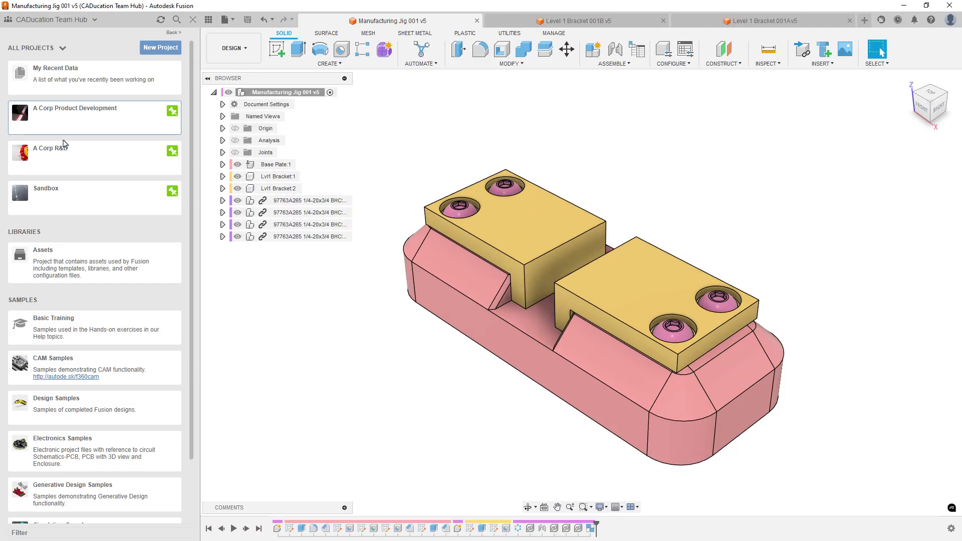
click(86, 116)
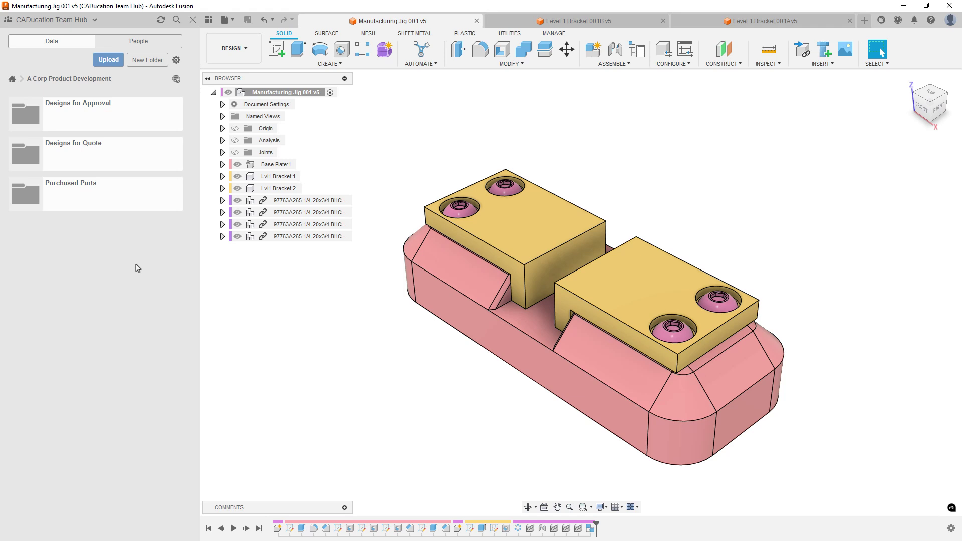
click(93, 20)
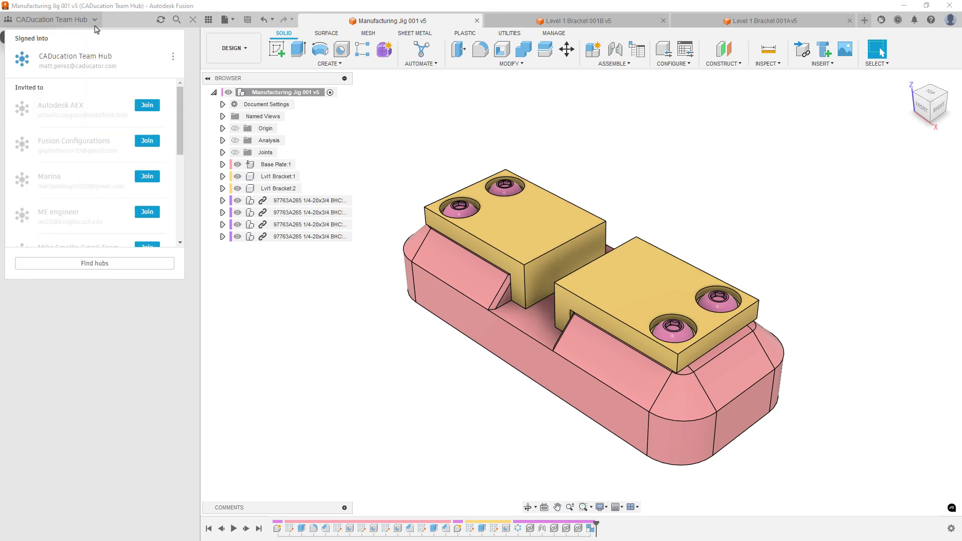
click(174, 59)
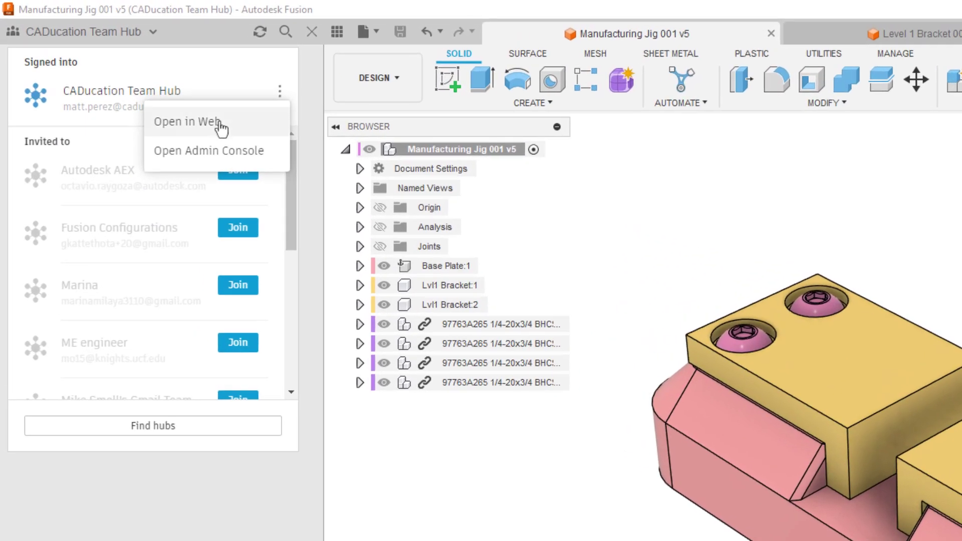
click(309, 89)
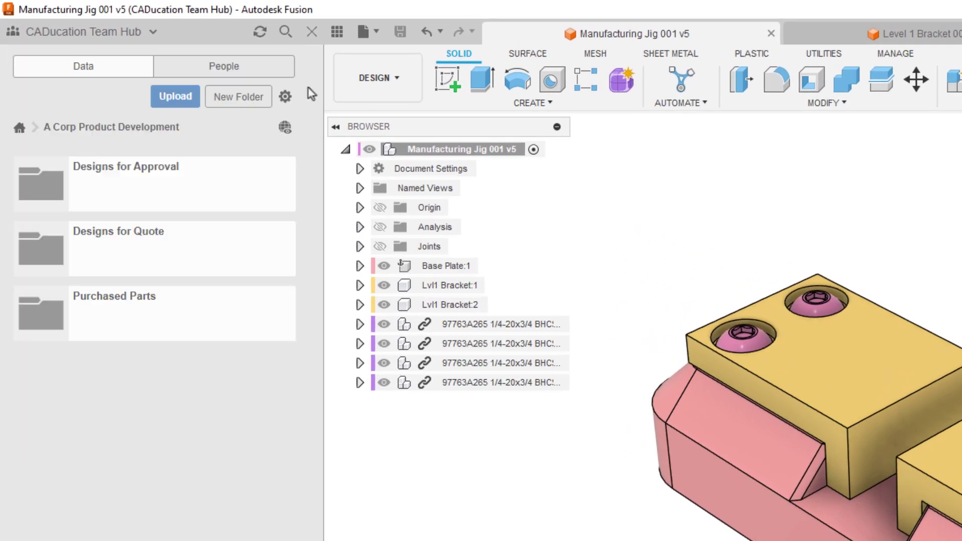
click(258, 70)
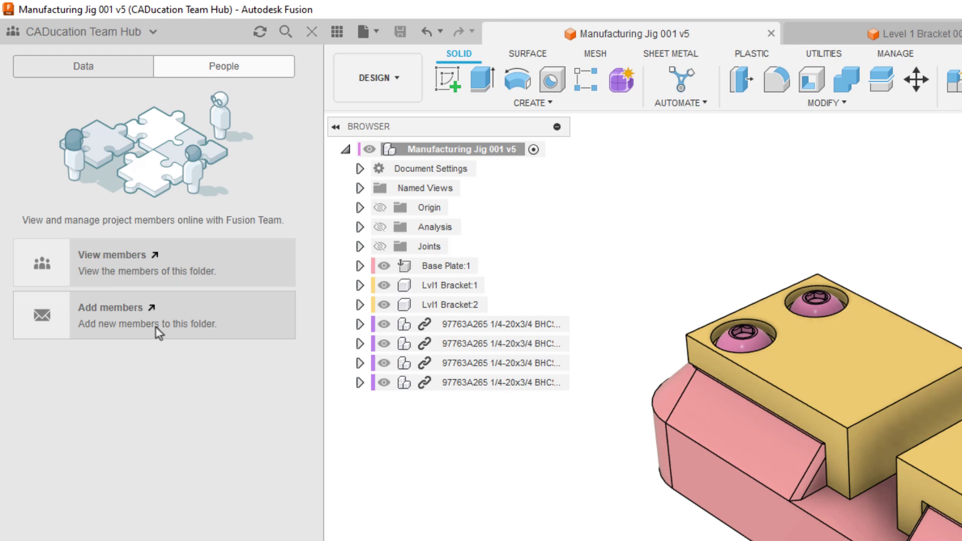
- Return to the project's Data view to list its three folders
click(97, 73)
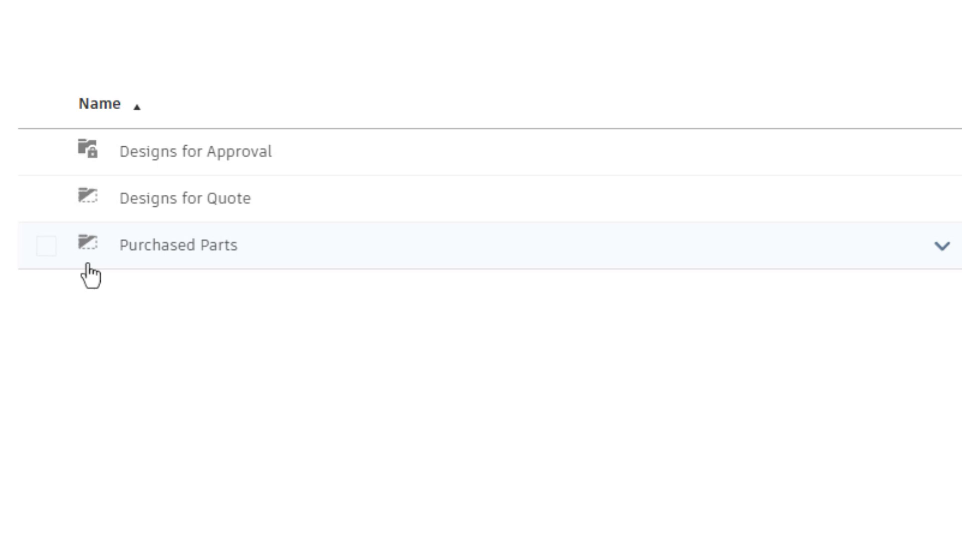
- Browse Designs for Quote, then open Designs for Approval, check its members, and return to its files
click(164, 206)
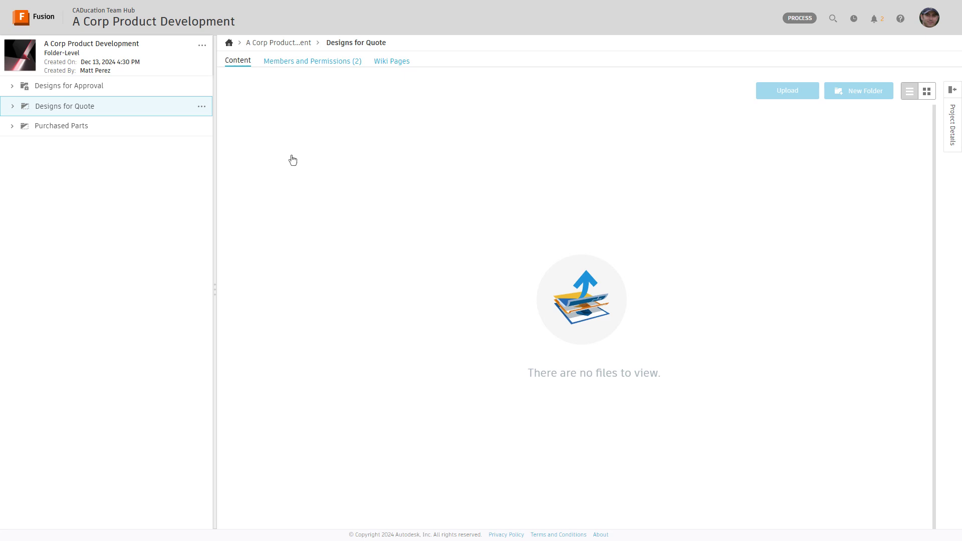
click(274, 44)
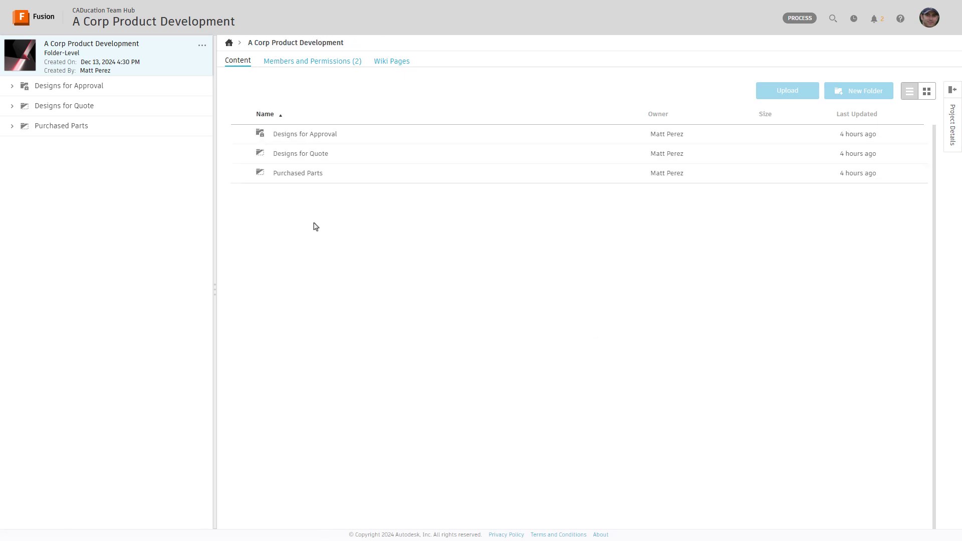
click(278, 136)
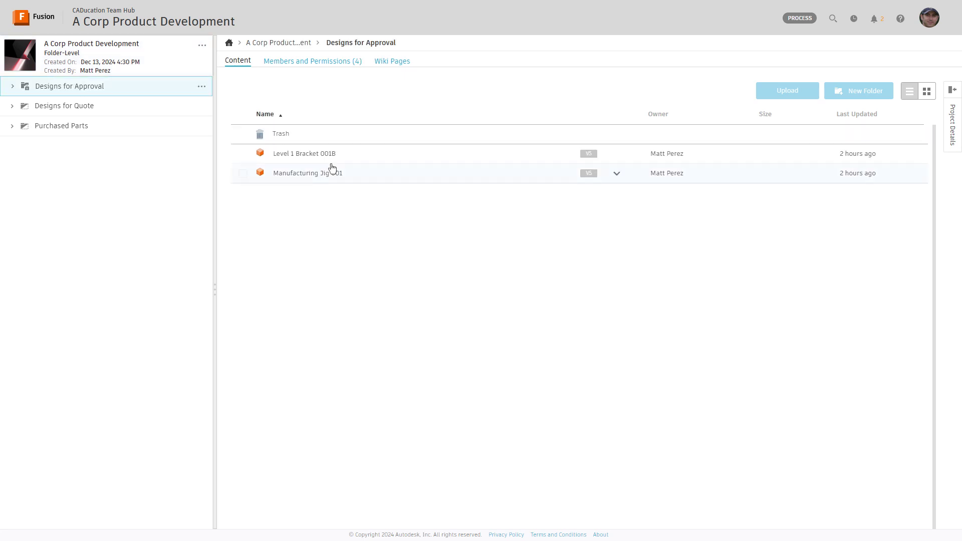
click(321, 63)
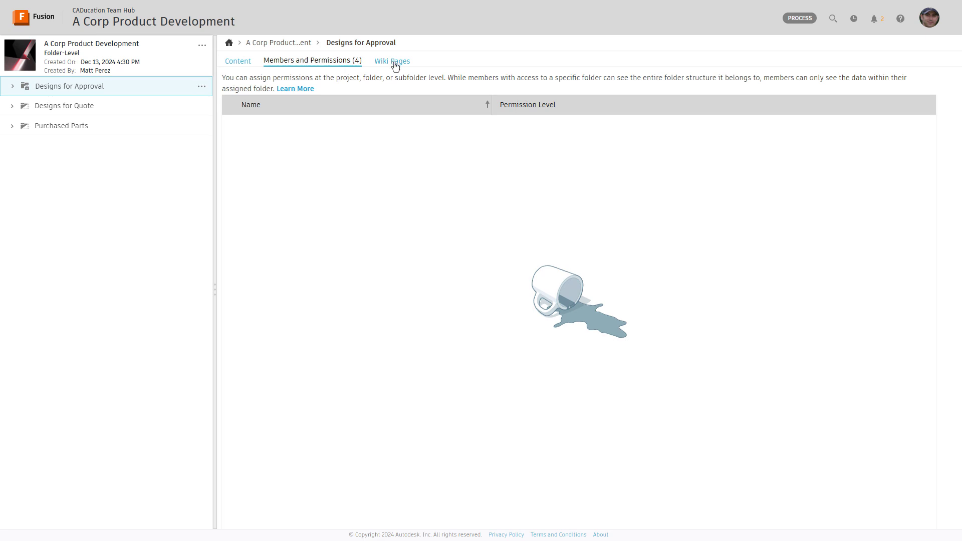
click(242, 62)
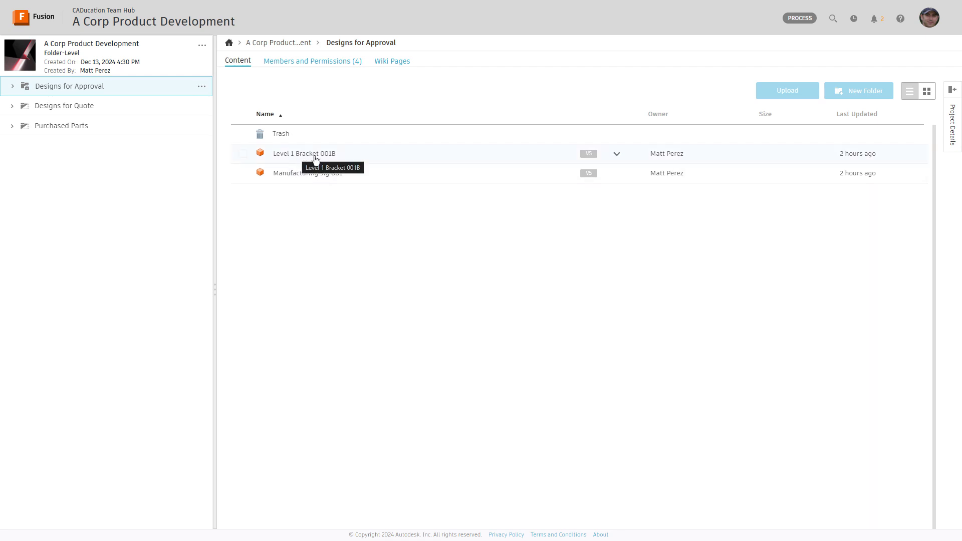
- Open Level 1 Bracket 001B and review its Components, Bill of Materials and Properties
click(315, 156)
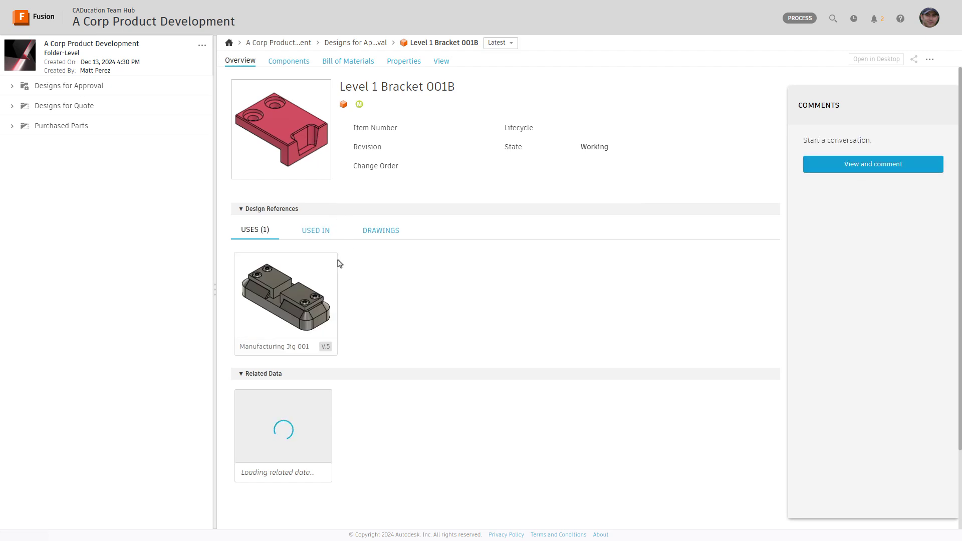
mouse_move(311, 288)
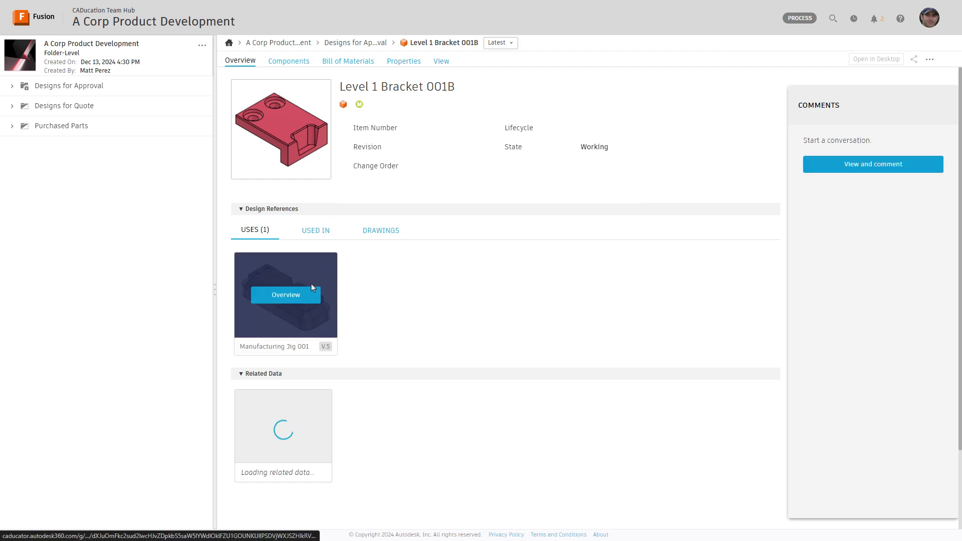
click(289, 61)
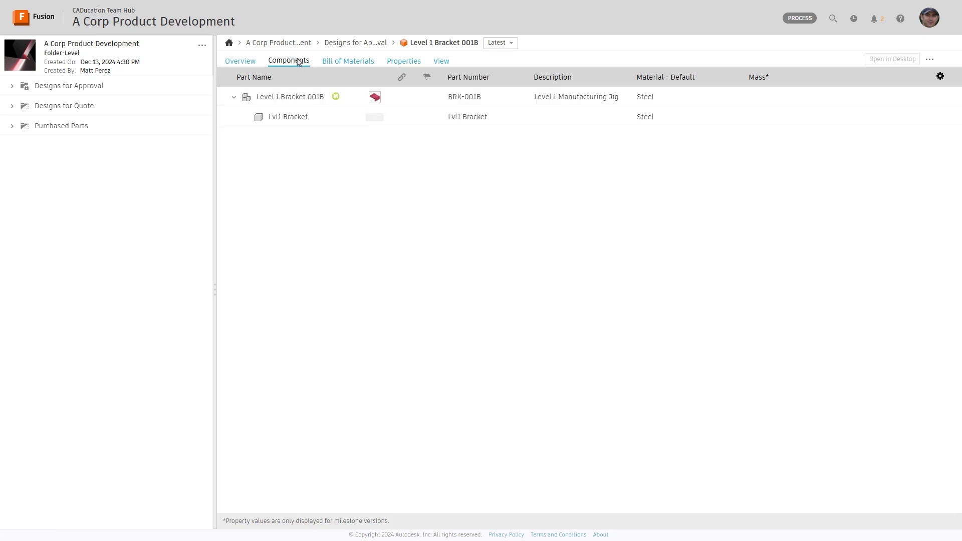
click(359, 62)
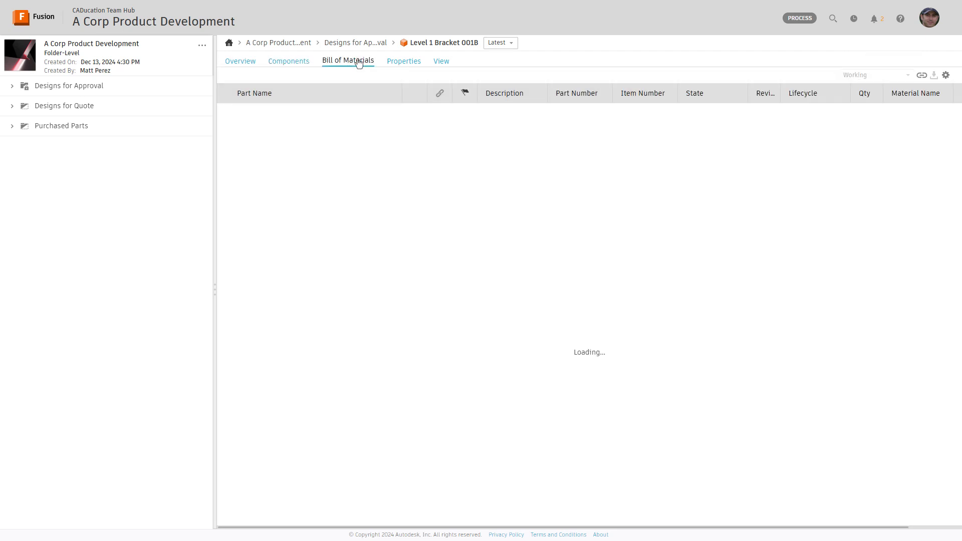
click(403, 61)
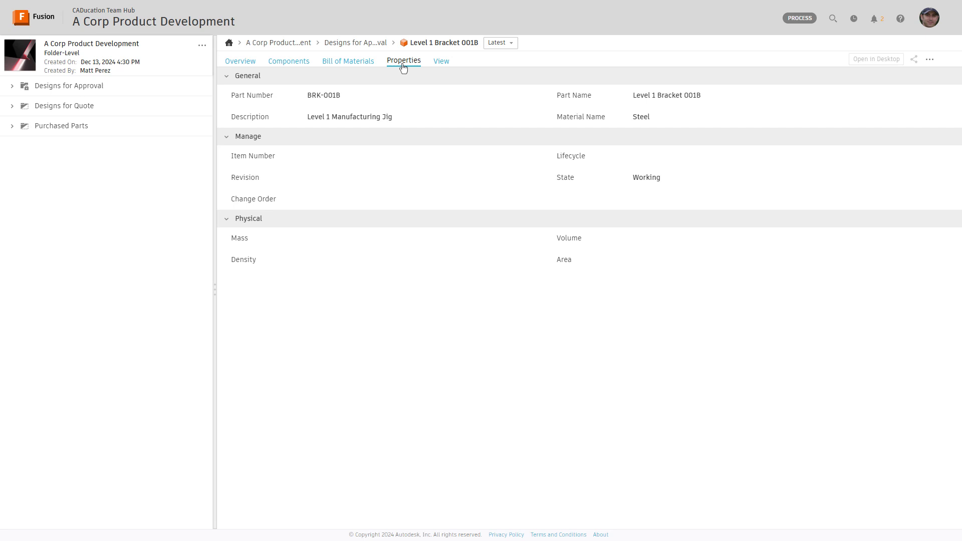
- Show the bracket as a 3D model, orbit it, and check its saved views and comments
click(441, 61)
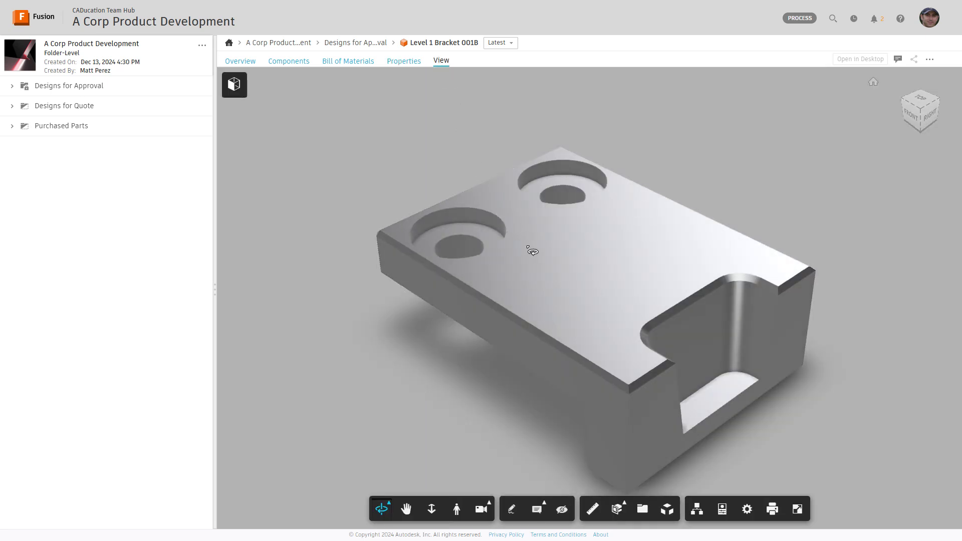
mouse_move(530, 249)
mouse_down()
mouse_move(557, 173)
mouse_move(541, 249)
mouse_up()
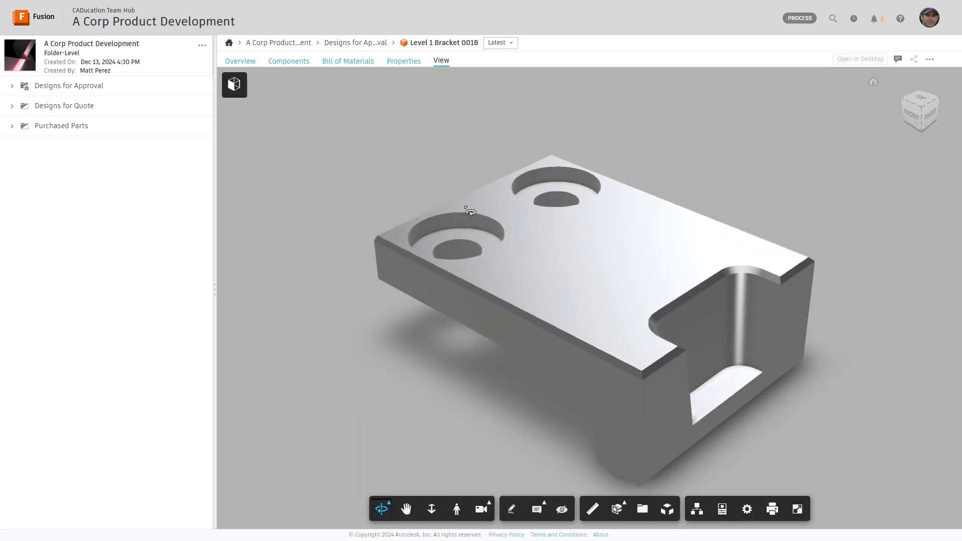
click(233, 86)
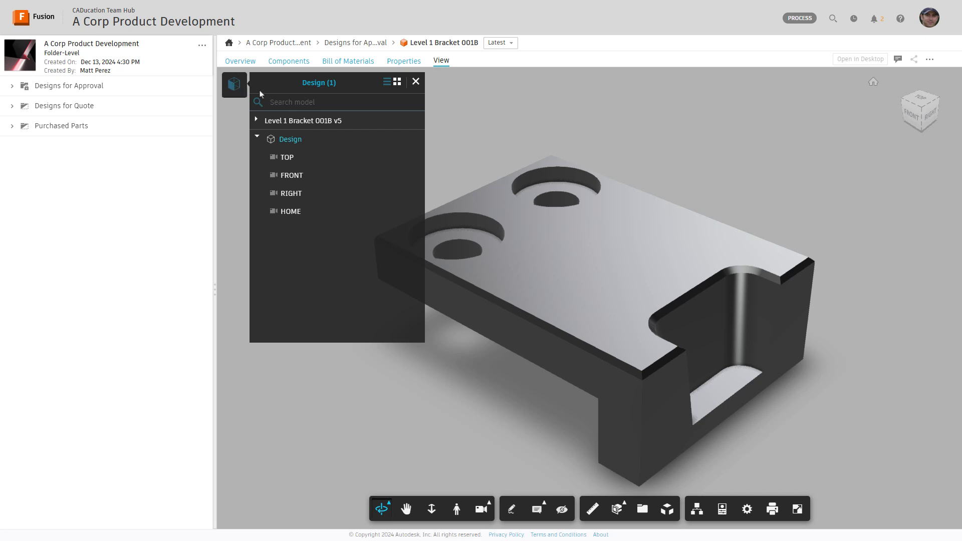
click(416, 83)
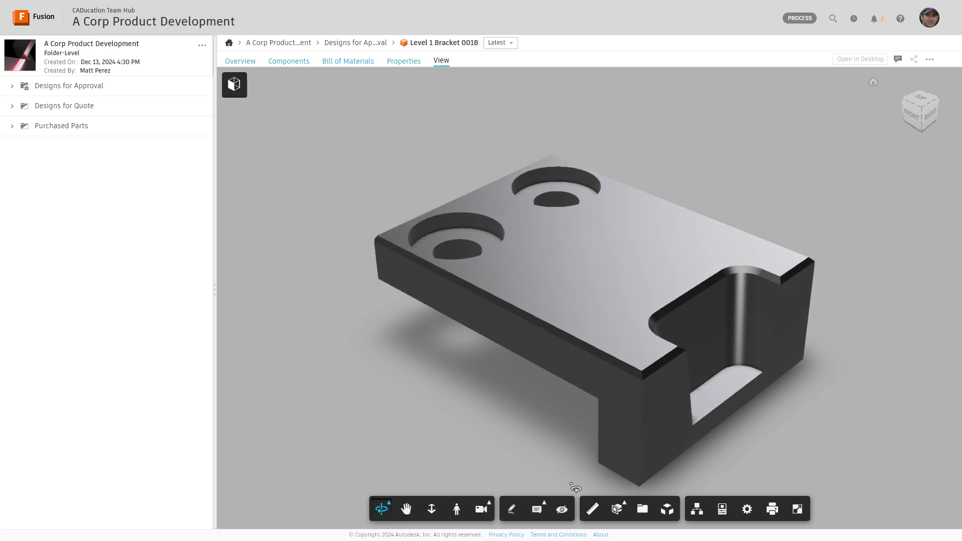
click(898, 59)
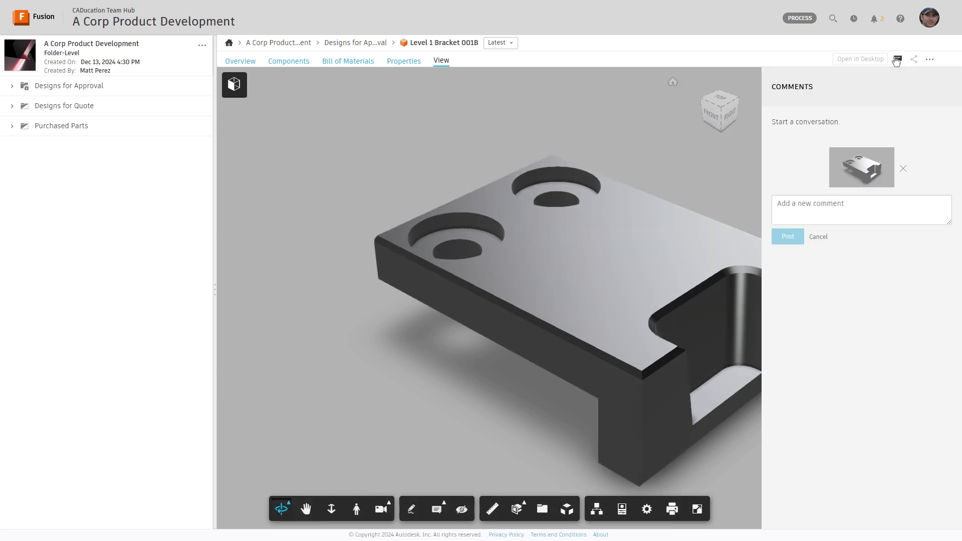
click(898, 59)
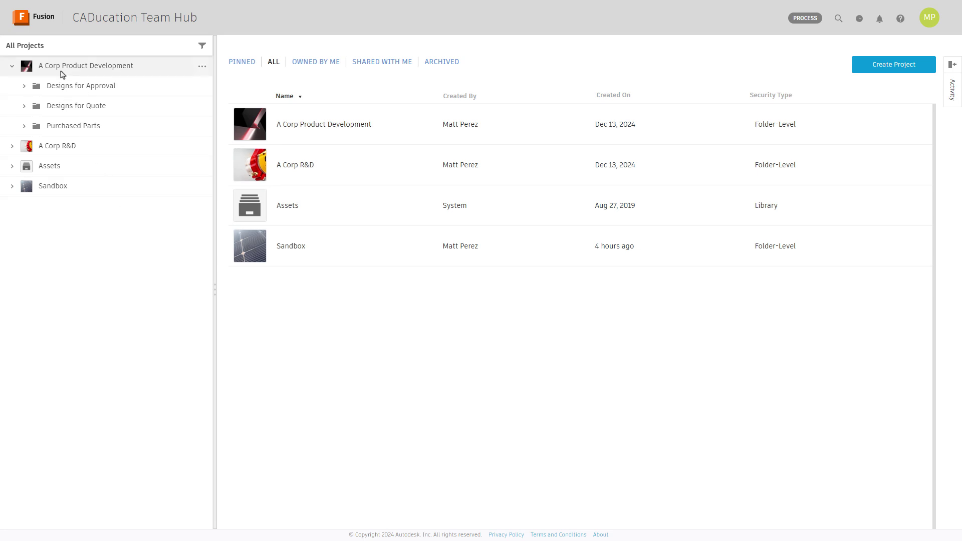
- Open A Corp Product Development from the All Projects list
click(324, 125)
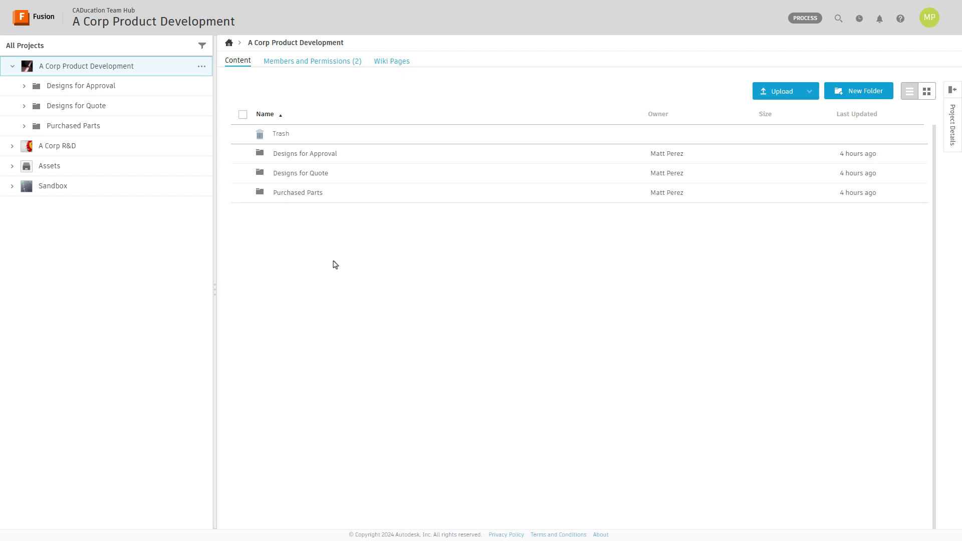
- Open the Designs for Approval folder and display its Members and Permissions page
click(312, 62)
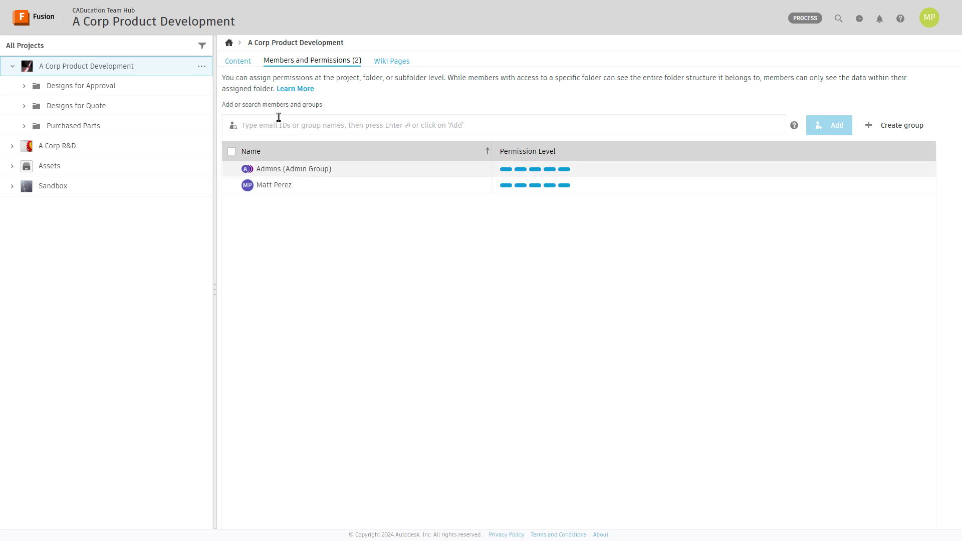
click(247, 67)
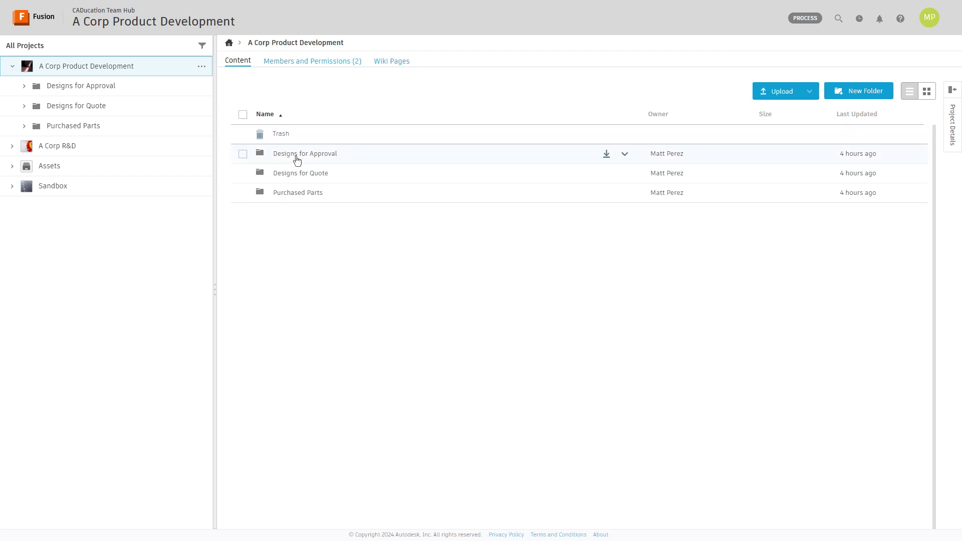
click(296, 154)
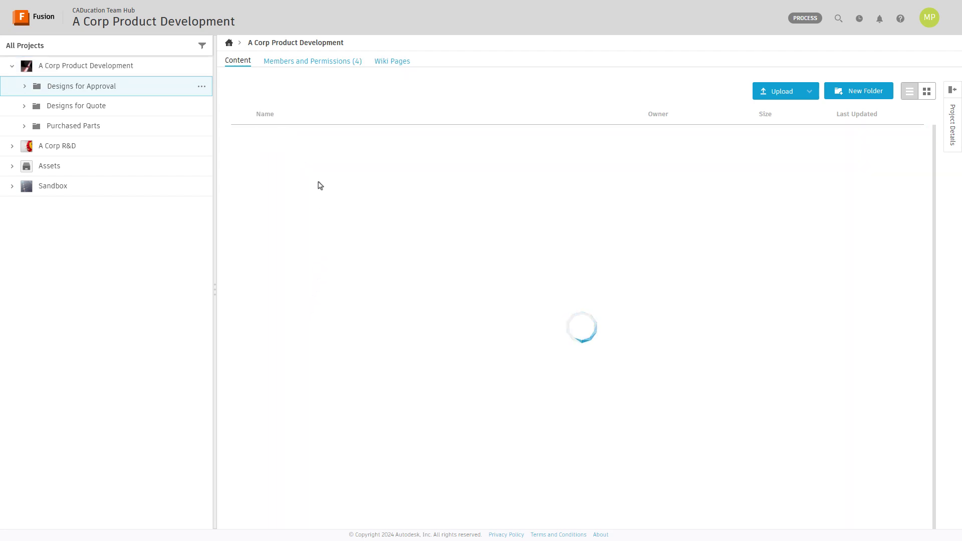
click(332, 64)
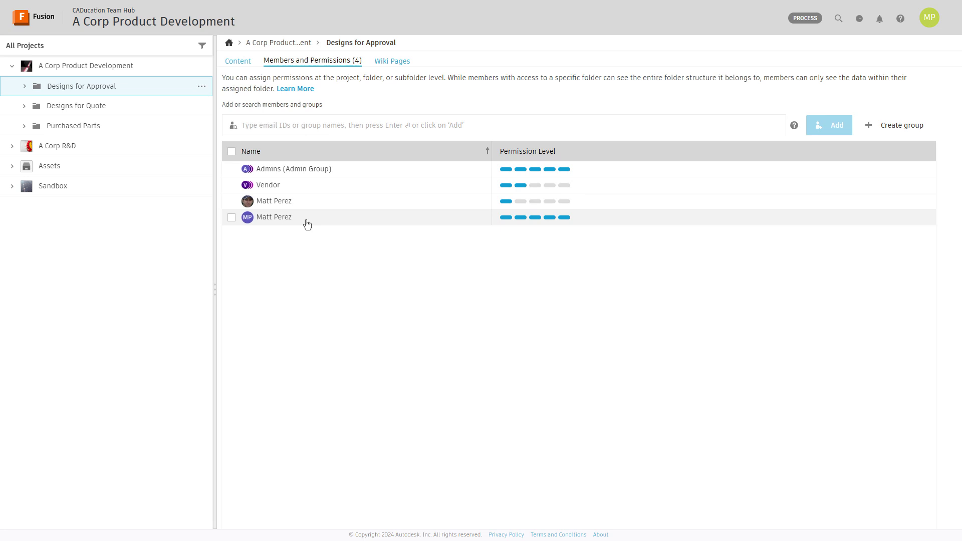
click(351, 203)
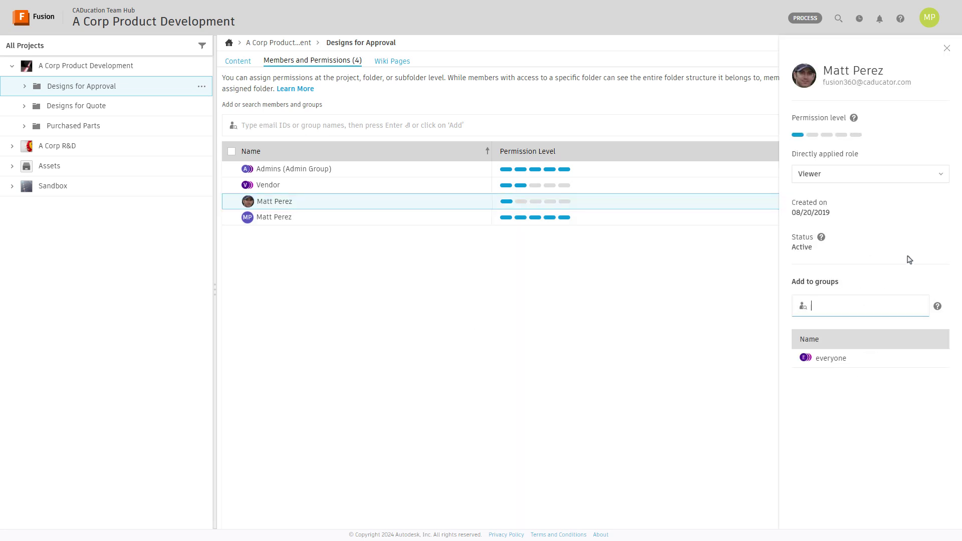
click(940, 177)
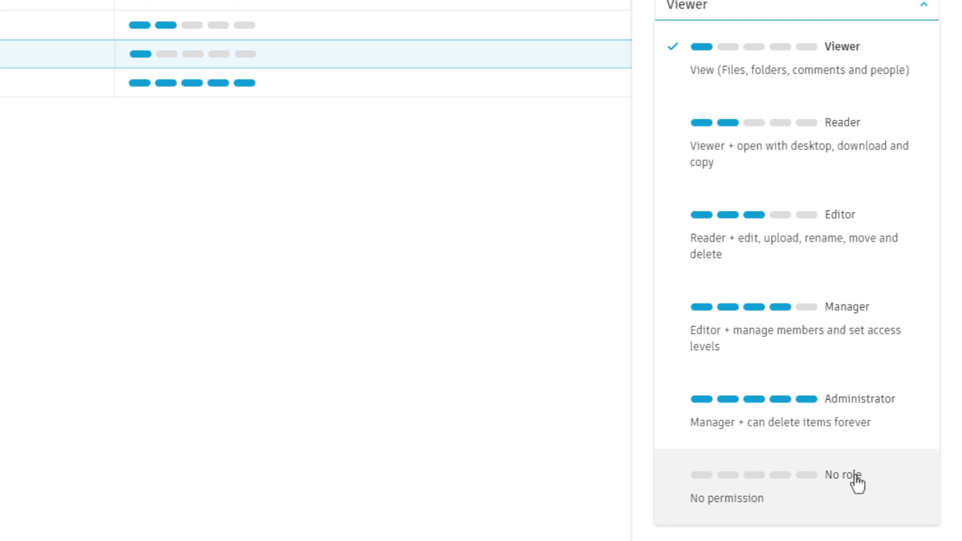
click(947, 122)
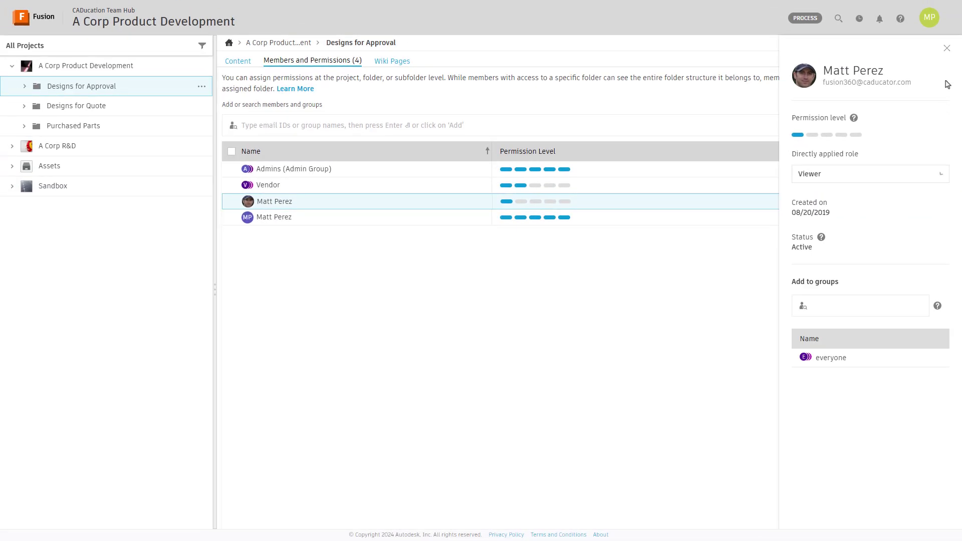
click(949, 53)
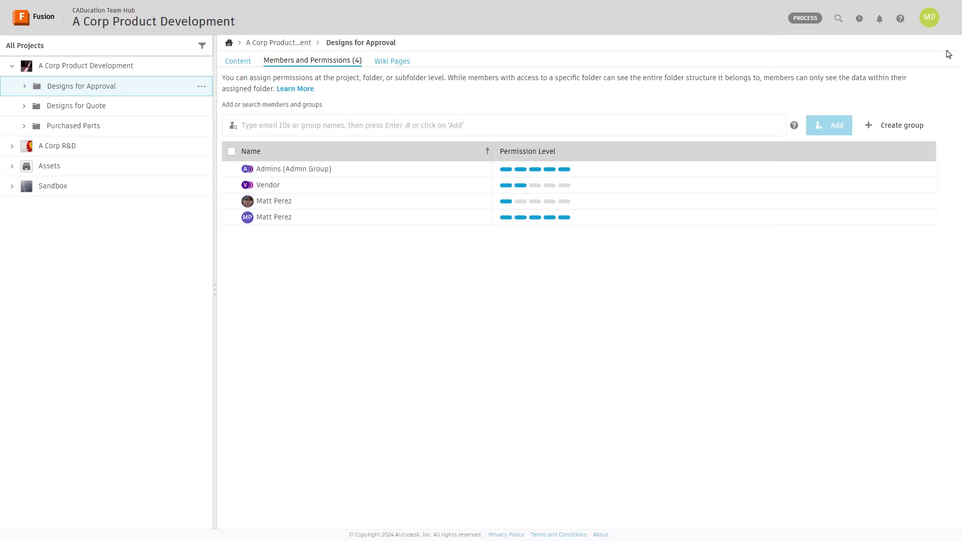
click(342, 122)
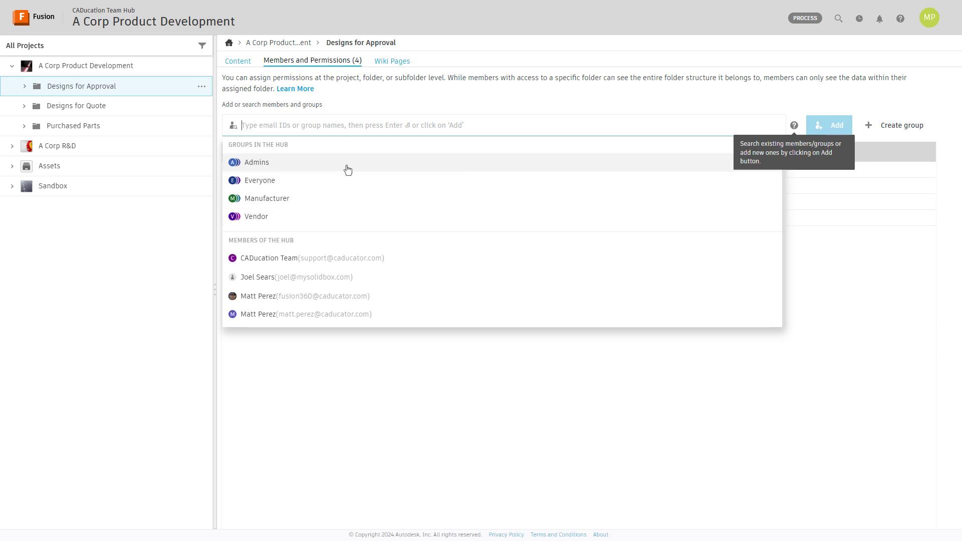
click(897, 356)
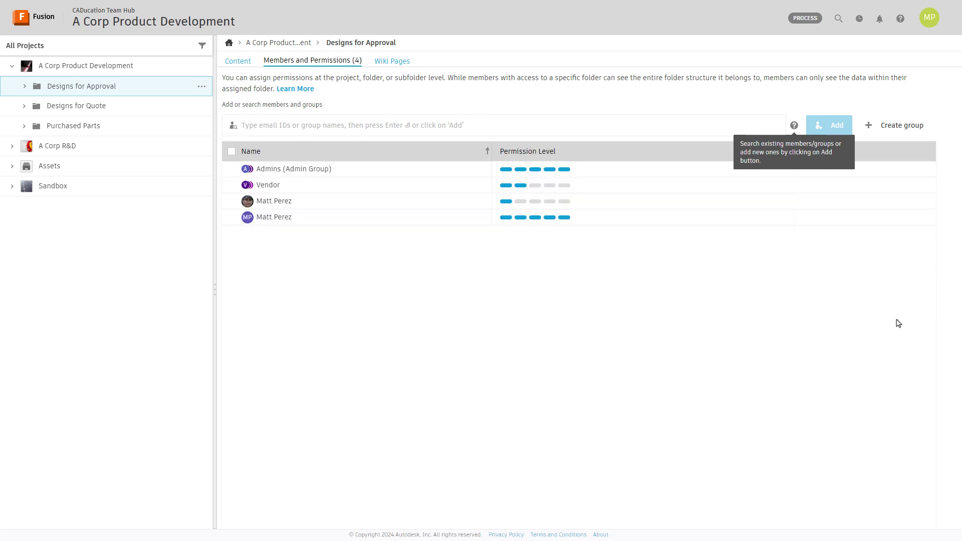
- Start a new folder group, review its Reader role and member choices, then cancel it
click(902, 127)
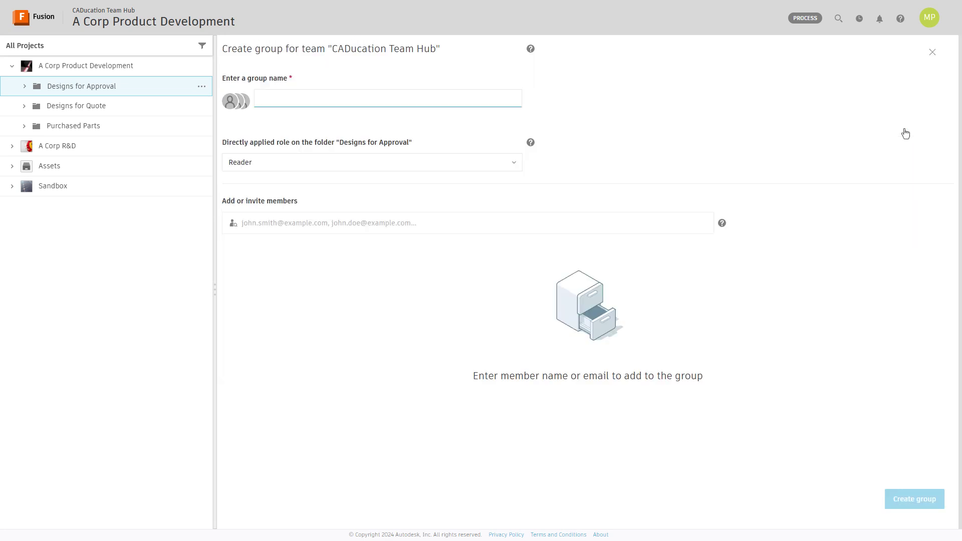
click(513, 164)
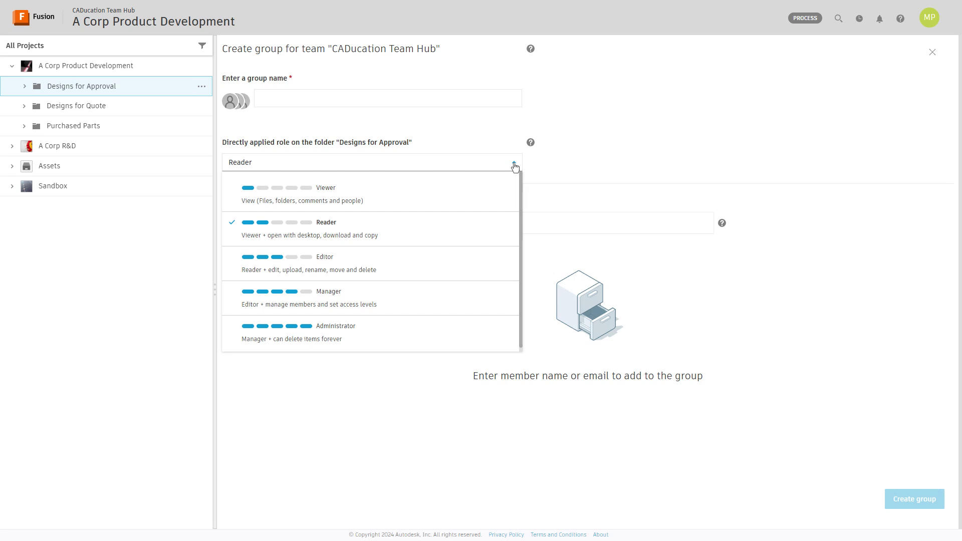
click(540, 168)
click(523, 221)
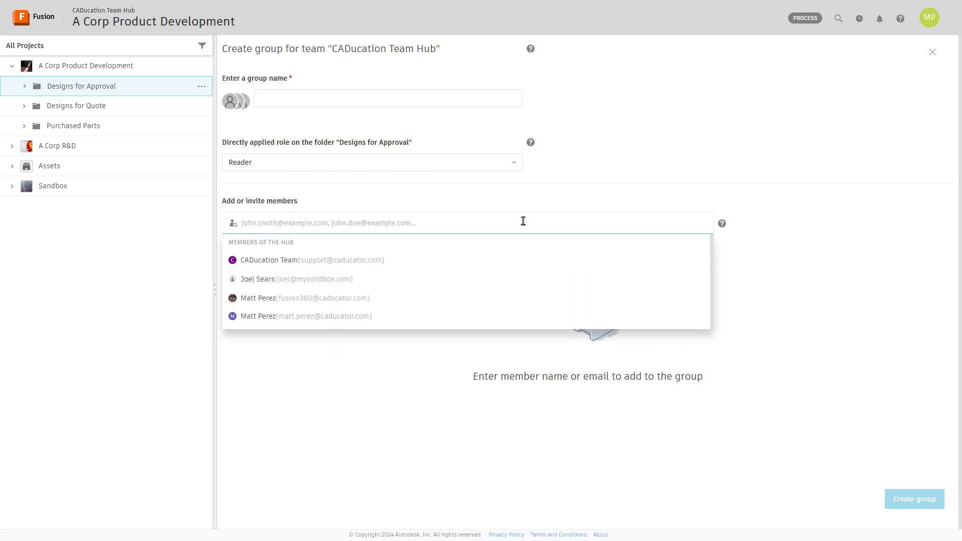
click(933, 52)
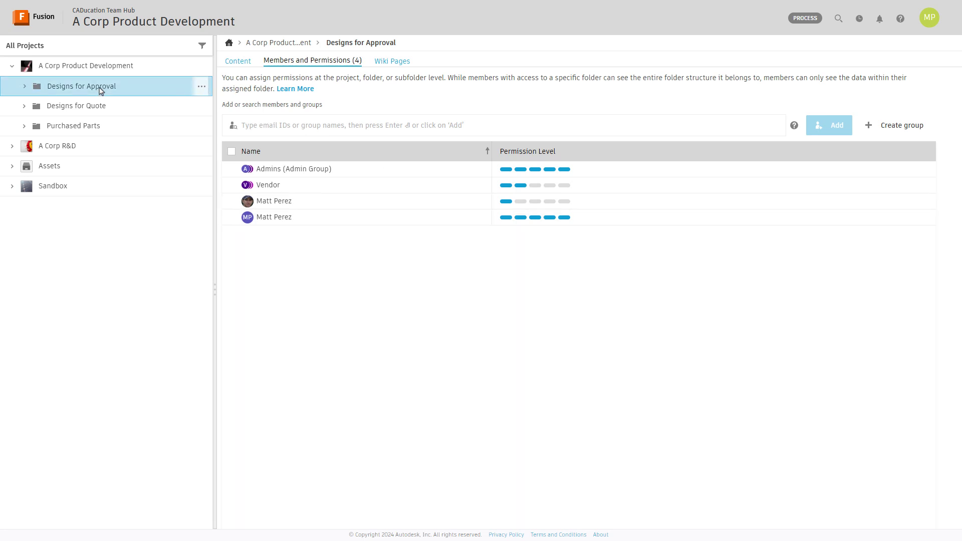
- Add the second hub member to Designs for Quote and set their directly applied role to Viewer
click(101, 109)
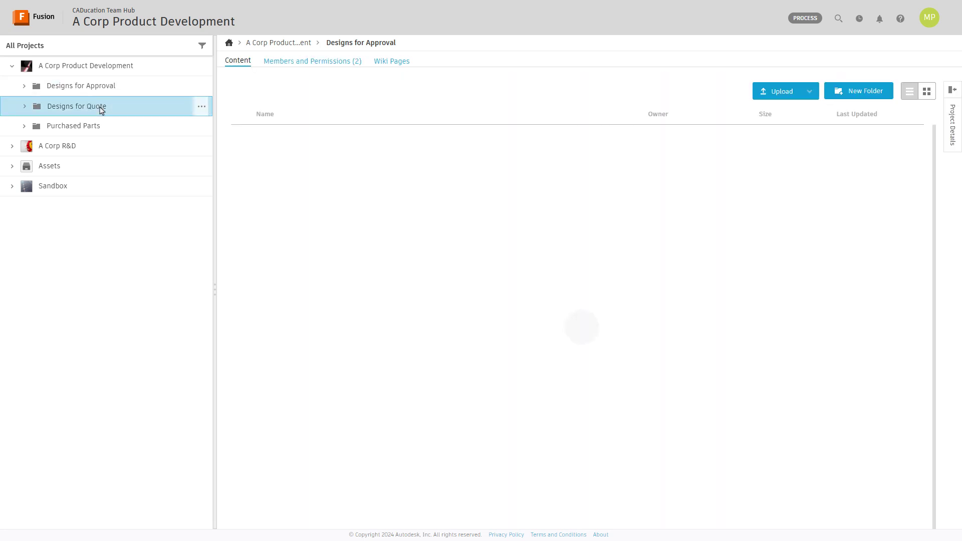
click(326, 63)
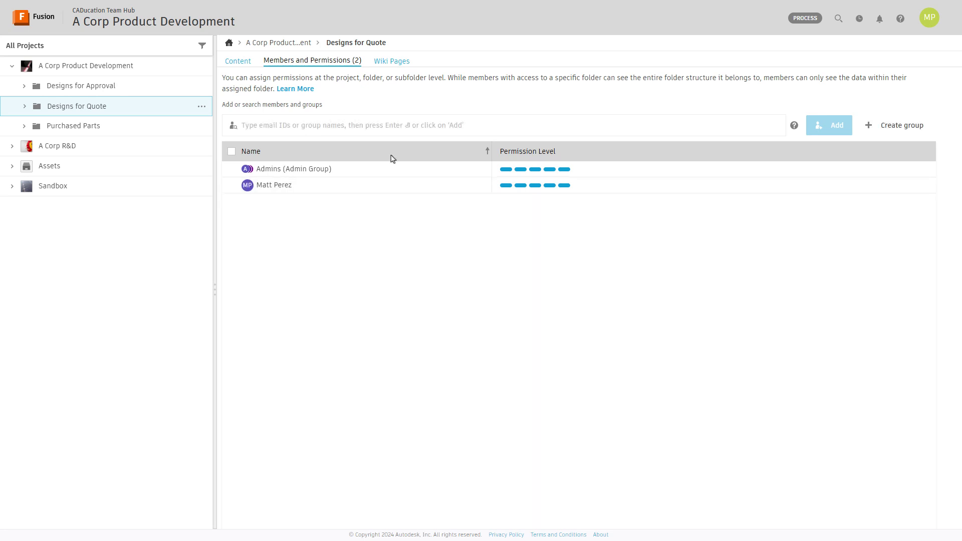
click(392, 127)
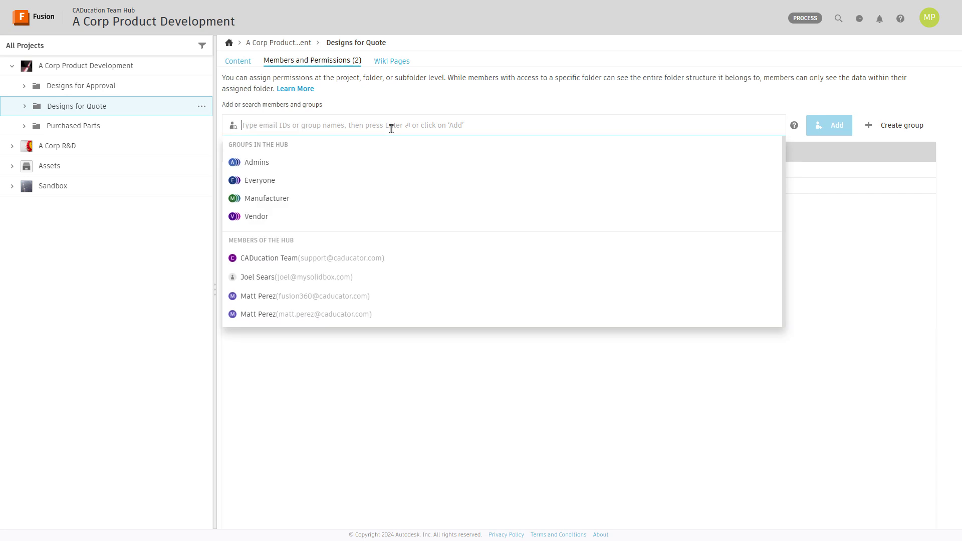
click(329, 300)
key(Return)
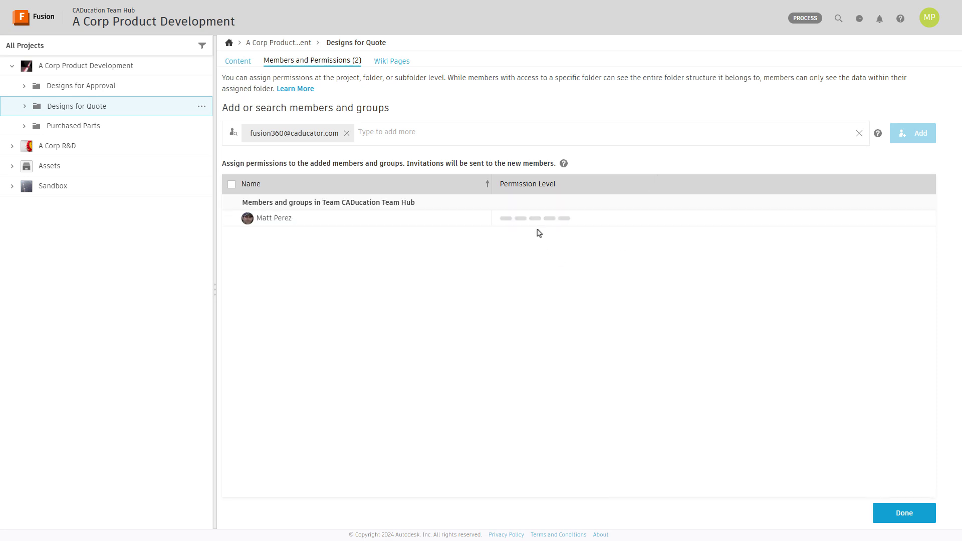
click(514, 223)
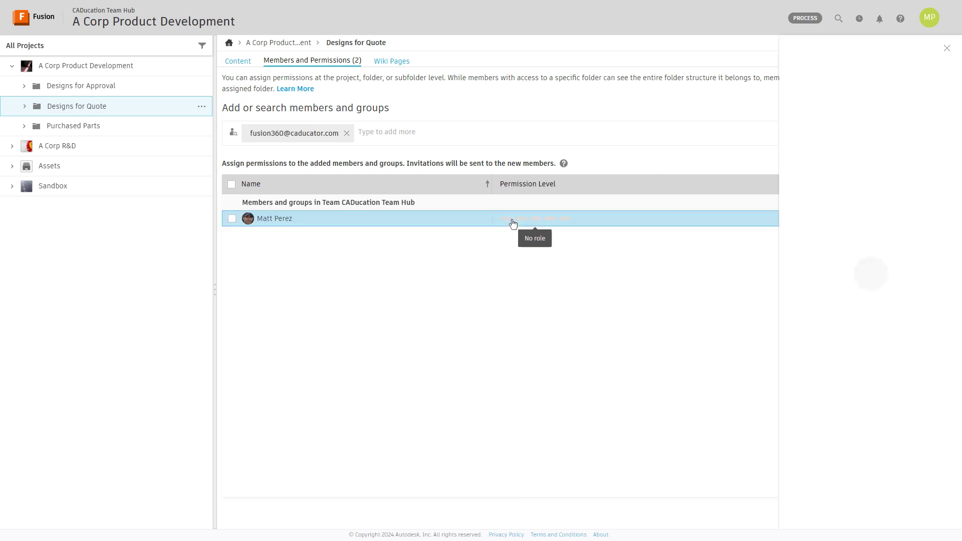
click(891, 177)
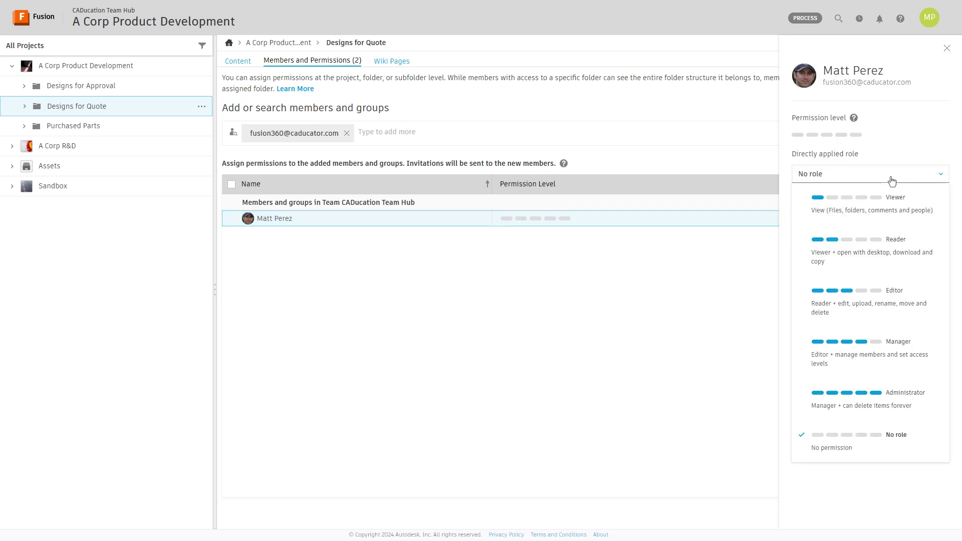
click(875, 211)
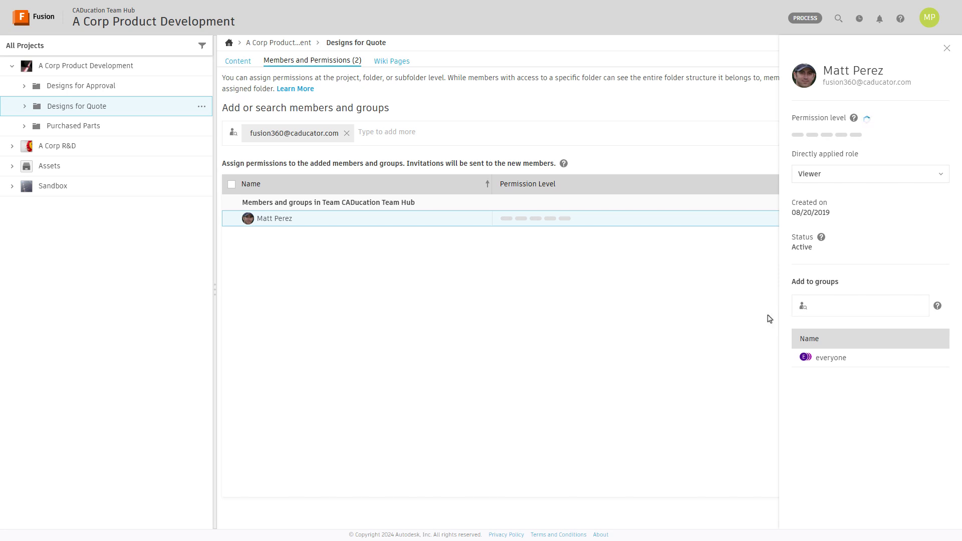
click(946, 50)
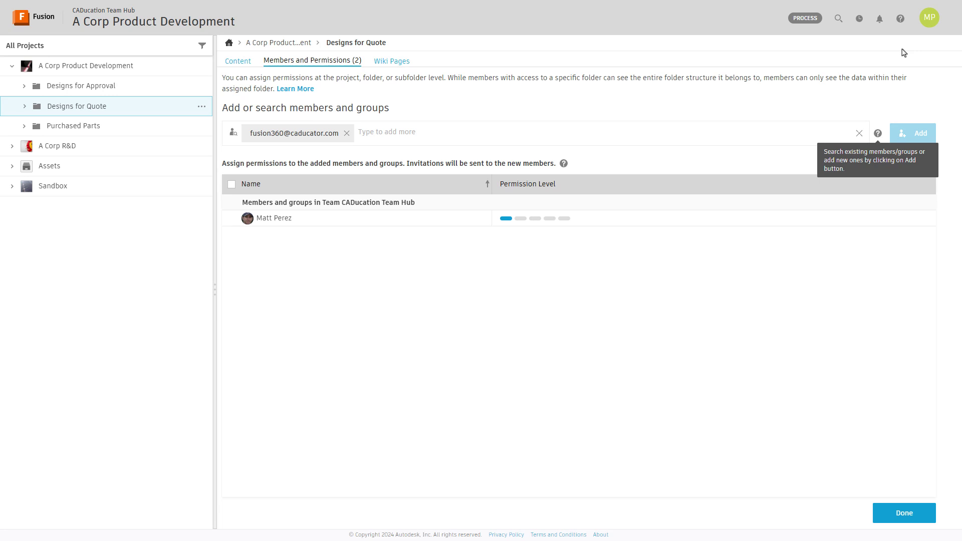
- Go to the hub's Admin Team Settings from the account menu and scroll through them
click(930, 19)
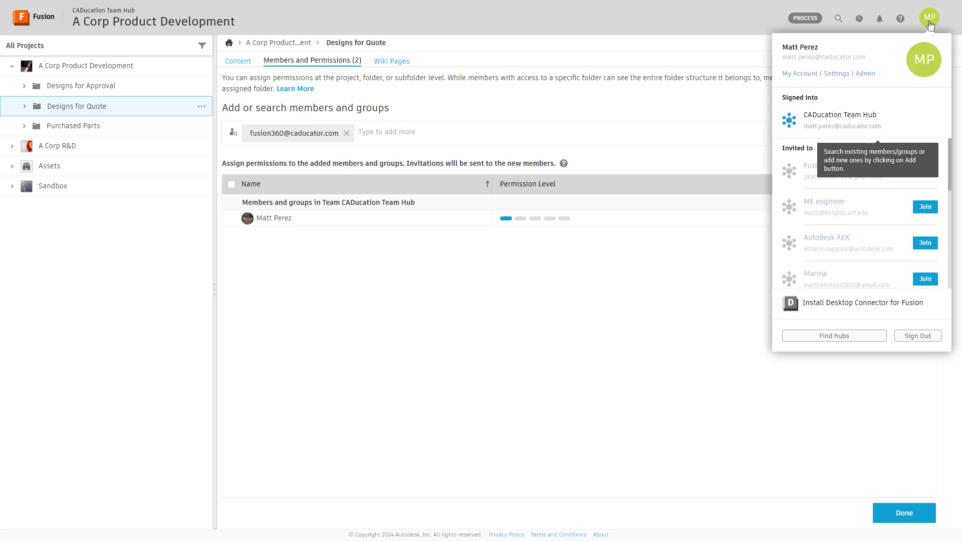
click(872, 76)
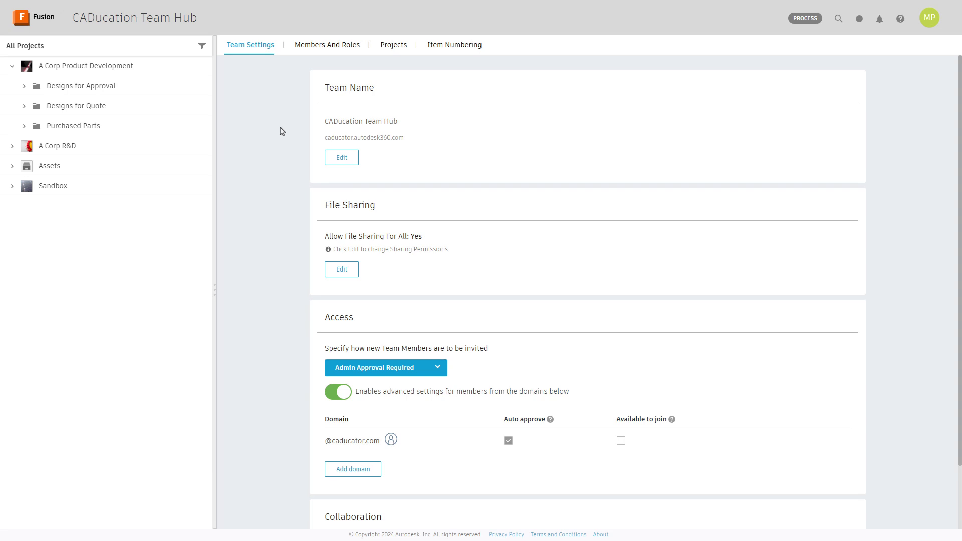
scroll(284, 142, down, 2)
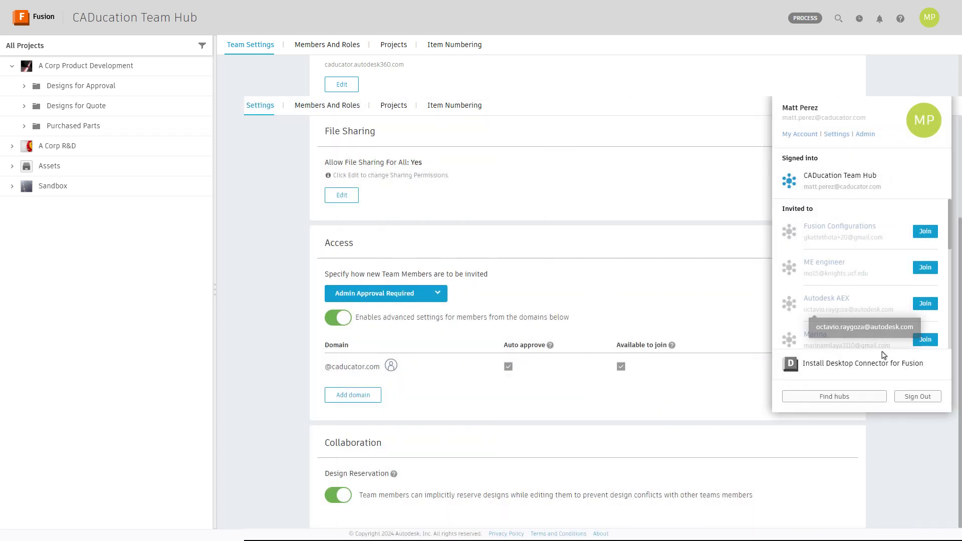
- Step through Find hubs to the Join Existing Team option
click(857, 397)
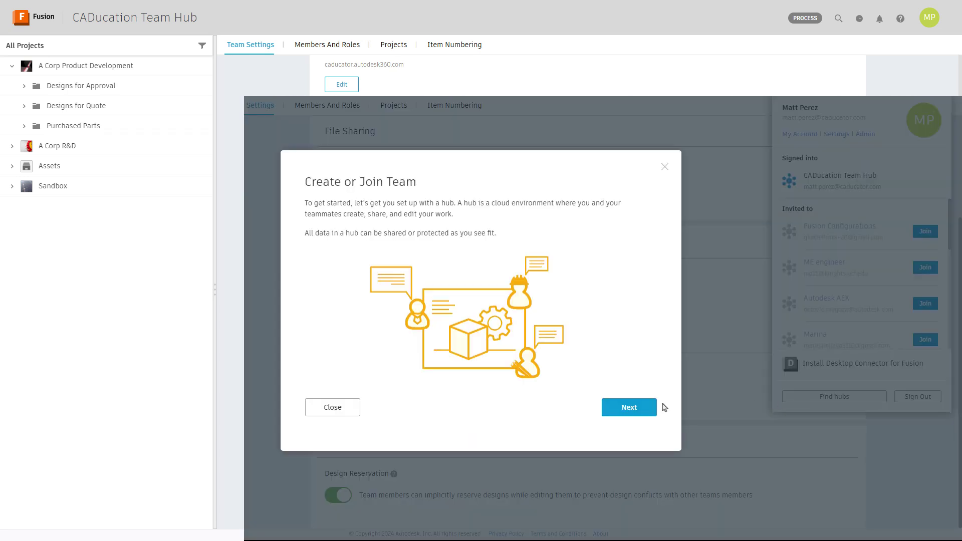
click(646, 408)
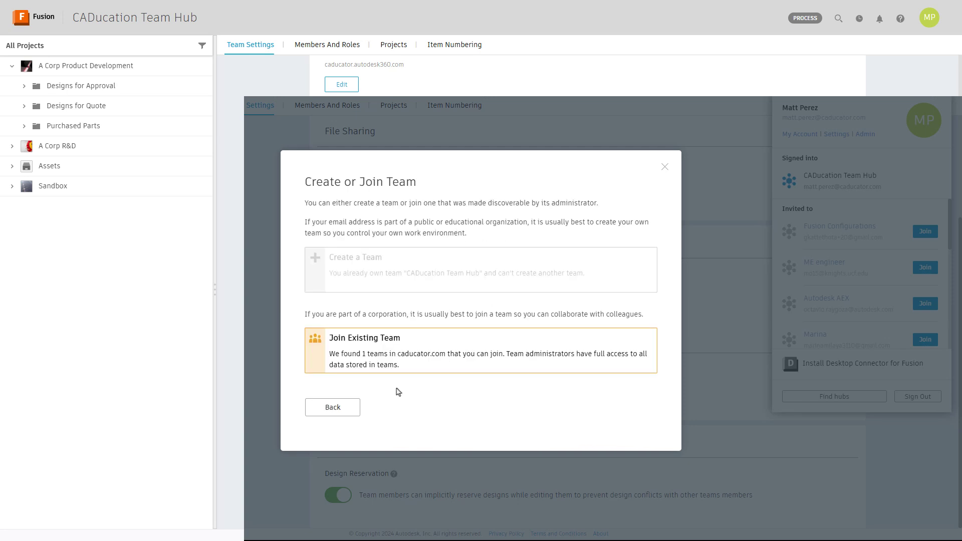
click(371, 370)
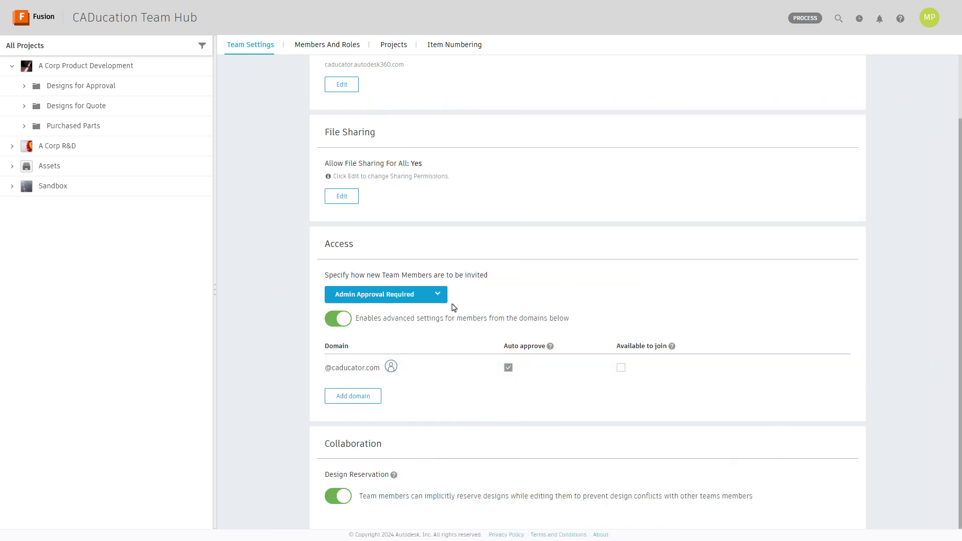
- Review the Access invite choices, keeping Admin Approval Required unchanged
click(440, 295)
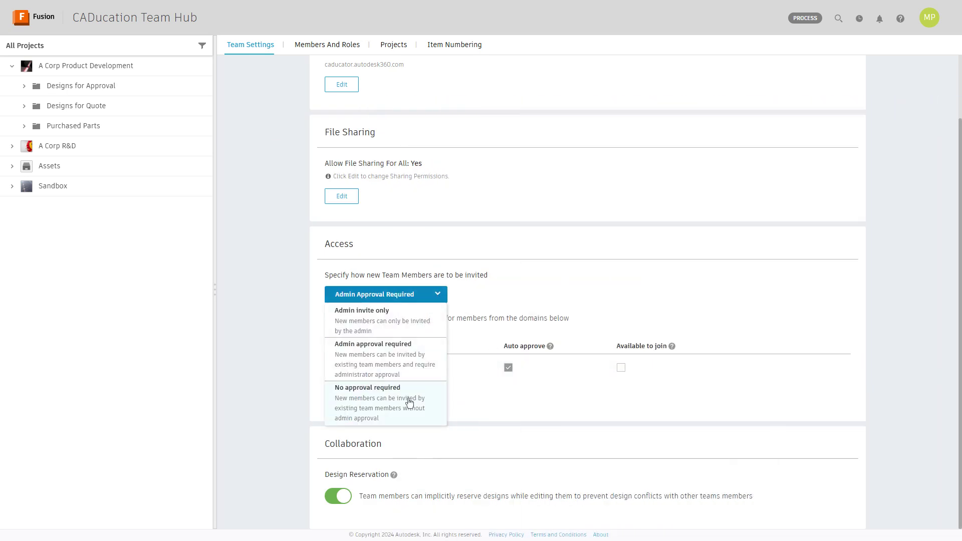
click(540, 295)
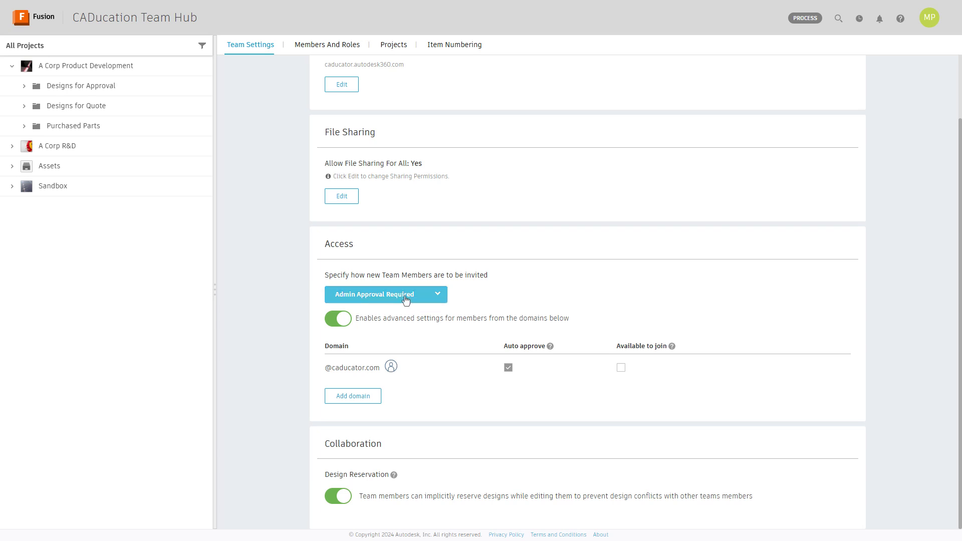
click(408, 299)
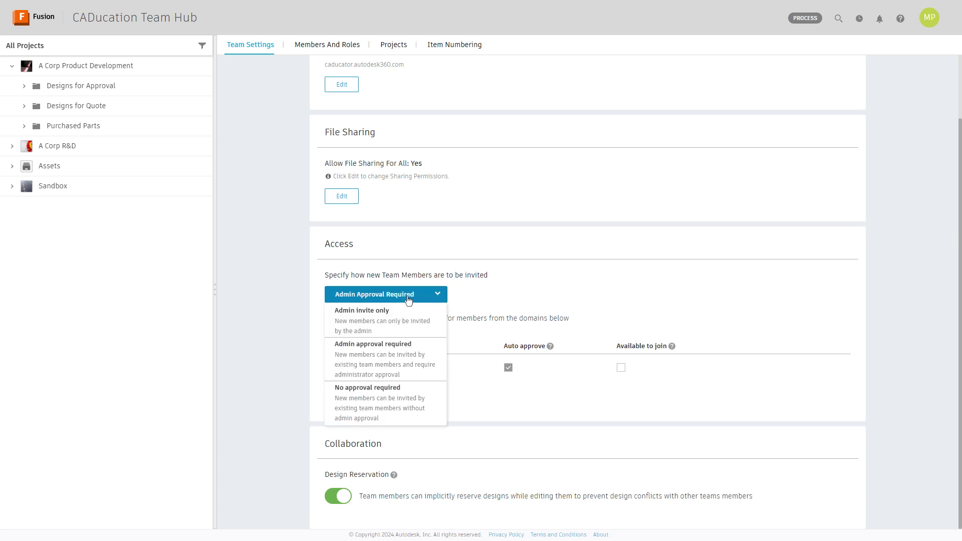
click(289, 299)
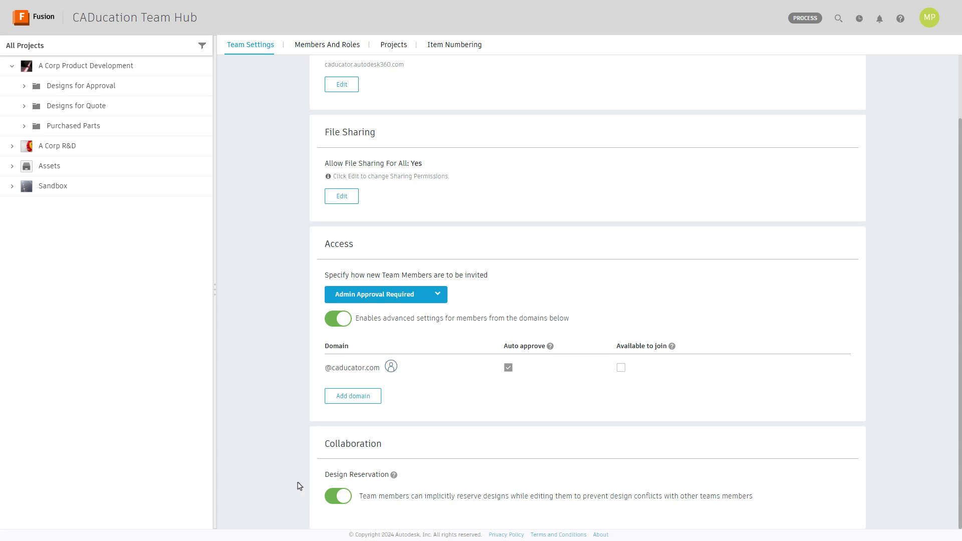
- Show the hub's Members And Roles list, checking the Show: Active filter without changing it
click(343, 52)
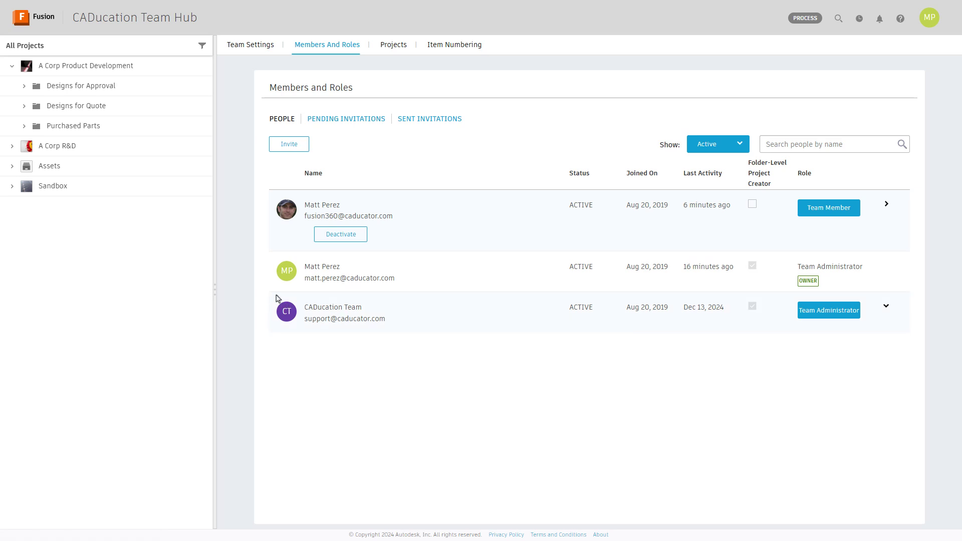
click(742, 149)
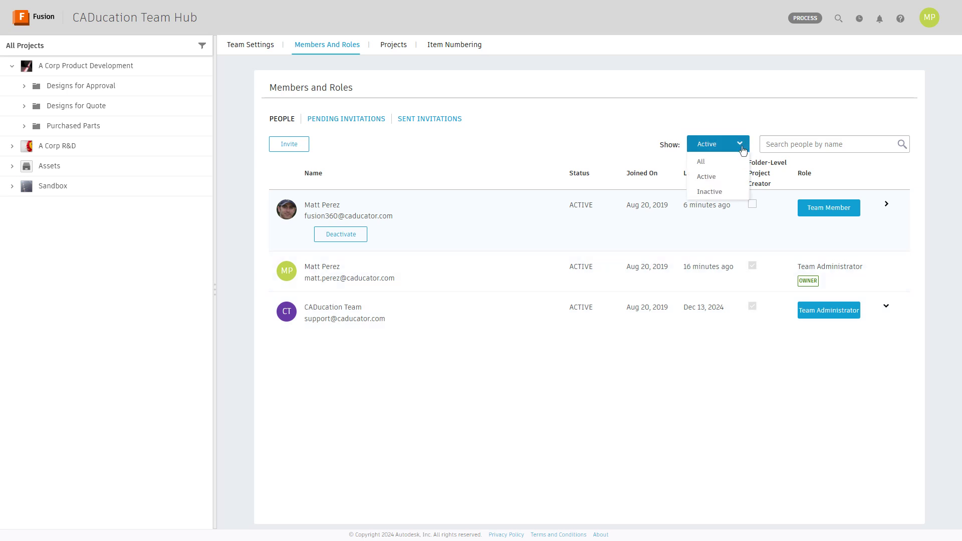
click(658, 131)
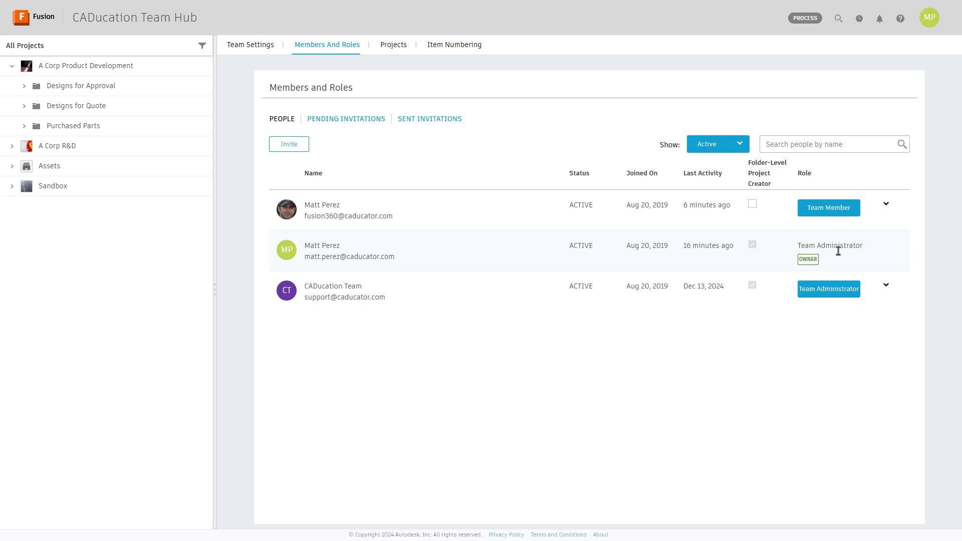
- Review the roles available for the Team Member, then go to the hub's Projects list
click(847, 216)
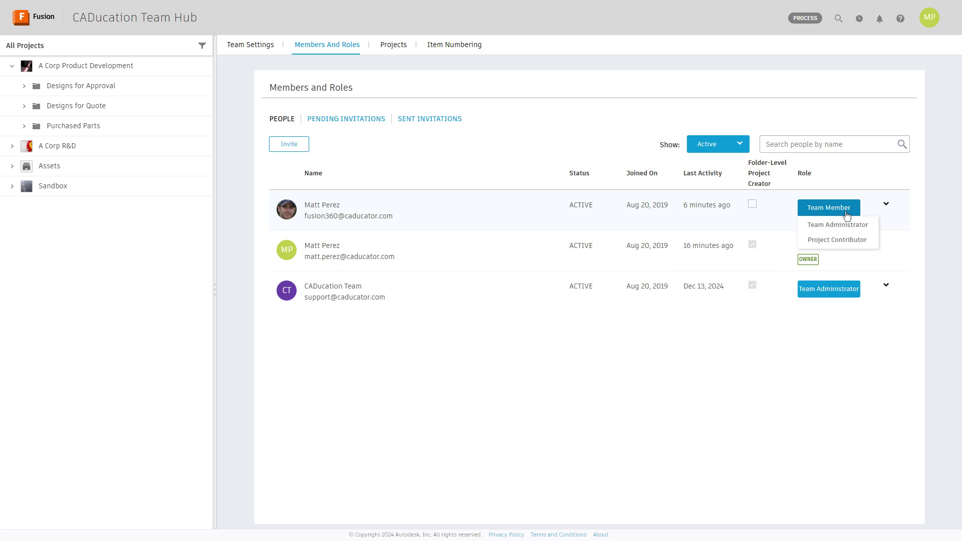
click(393, 45)
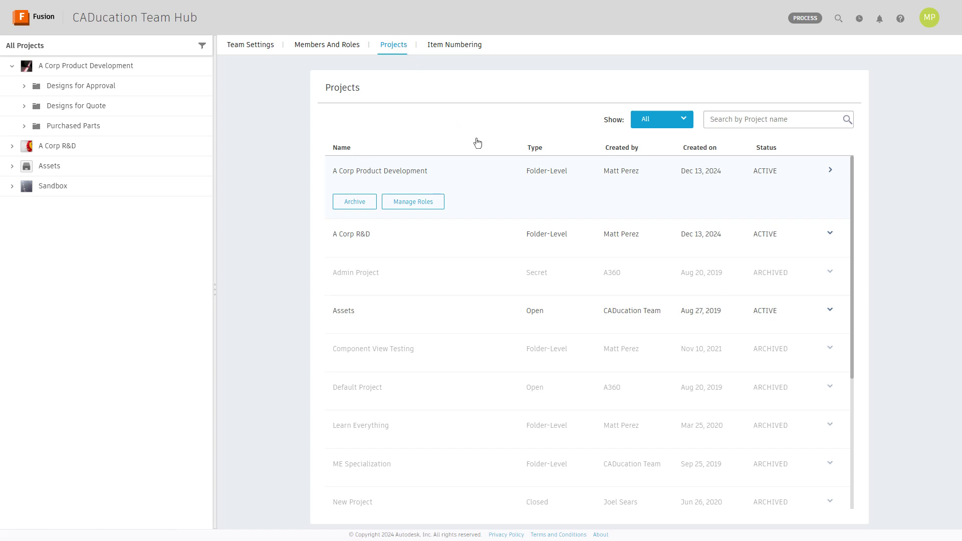
- Open Manage Roles for the A Corp Product Development project
click(416, 202)
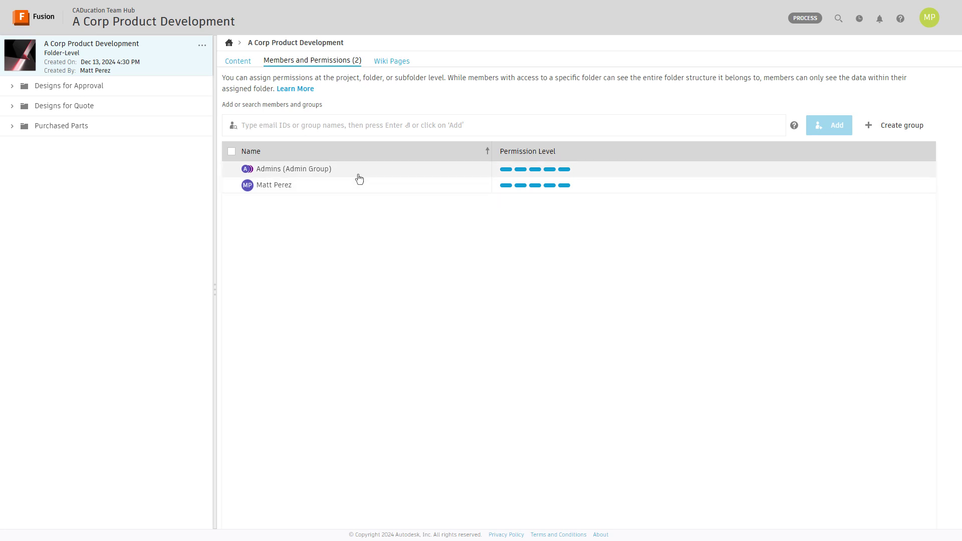
- Search for the other team member account and add it to A Corp Product Development
click(369, 126)
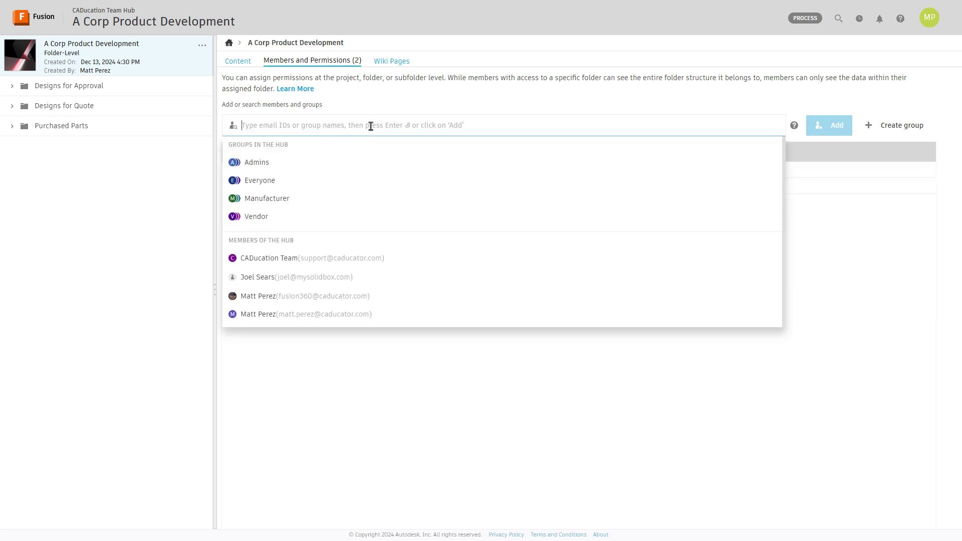
click(326, 299)
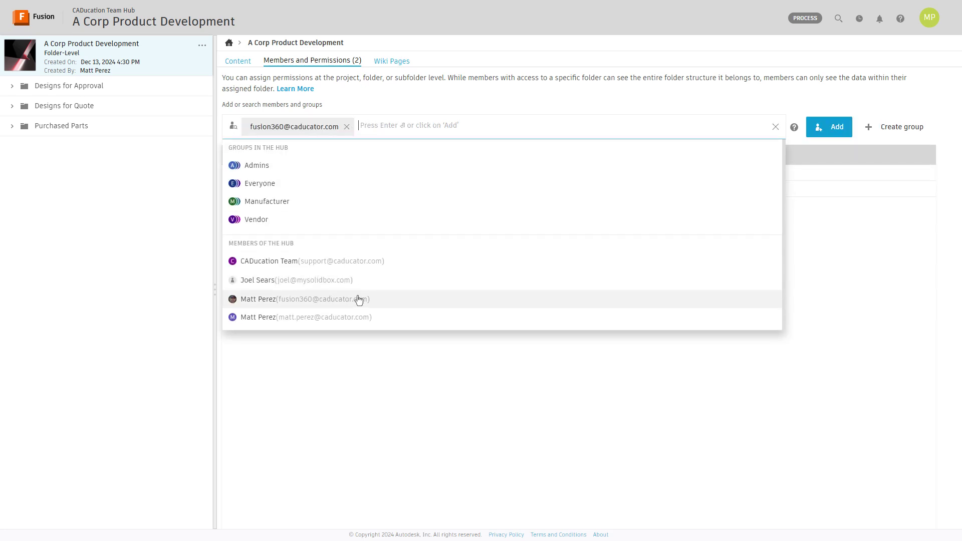
click(877, 349)
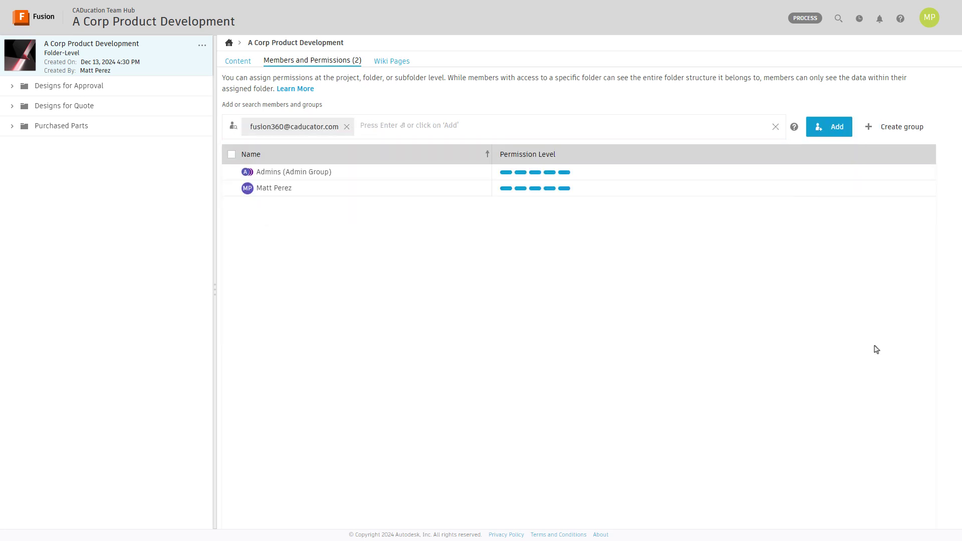
click(461, 131)
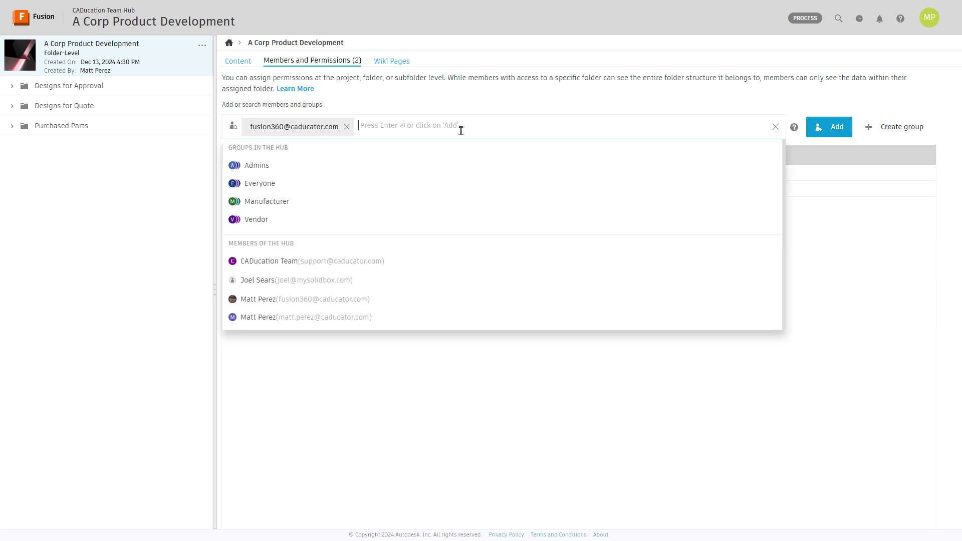
key(Return)
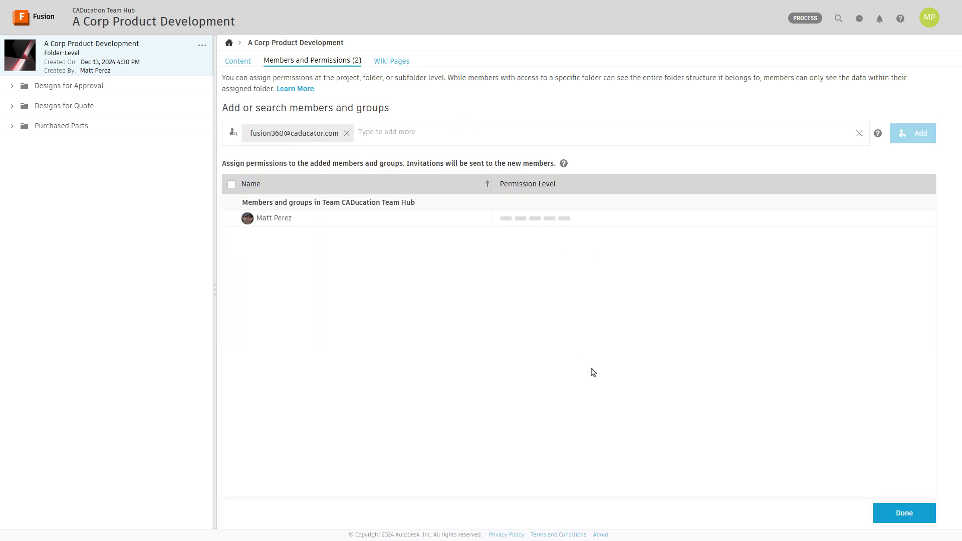
- Give the added member the Editor role, then open the Designs for Approval folder
click(556, 222)
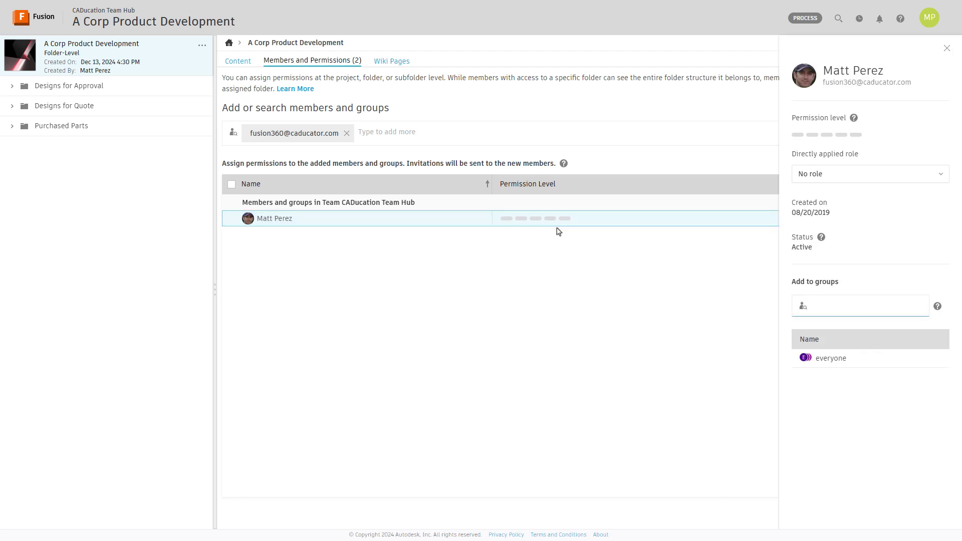
click(890, 183)
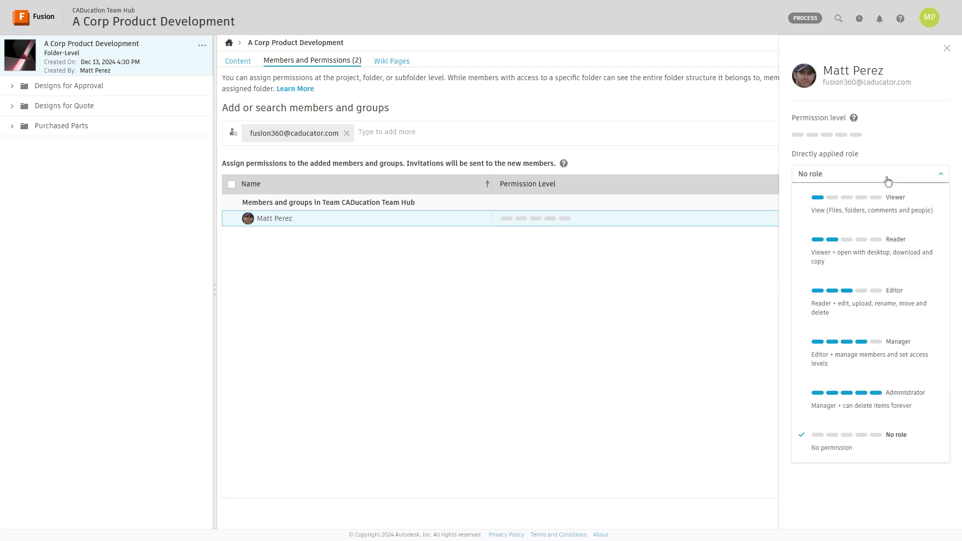
click(888, 303)
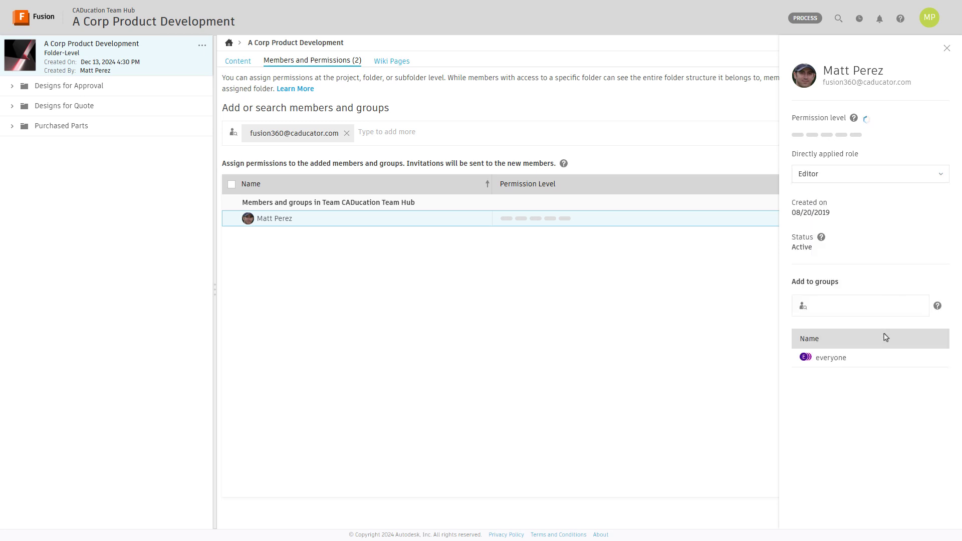
click(945, 51)
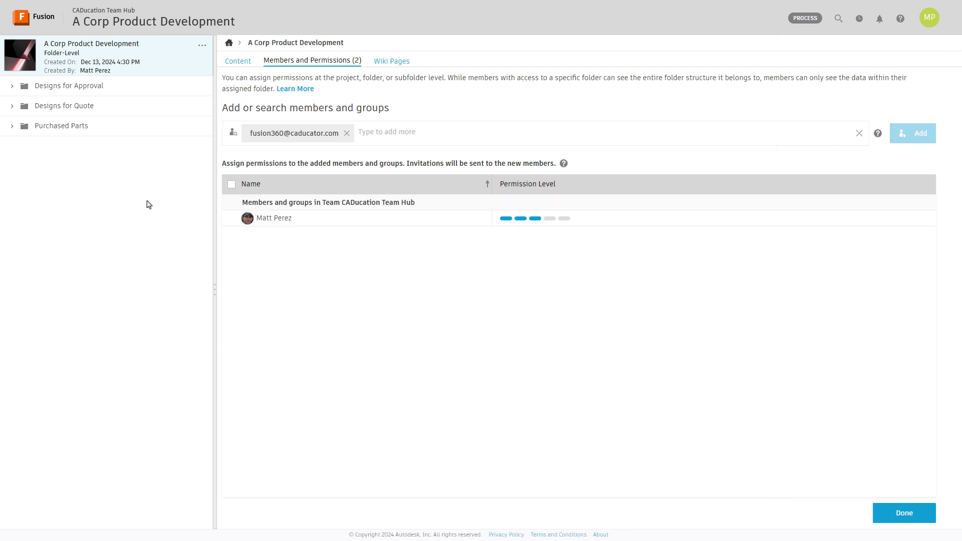
click(97, 90)
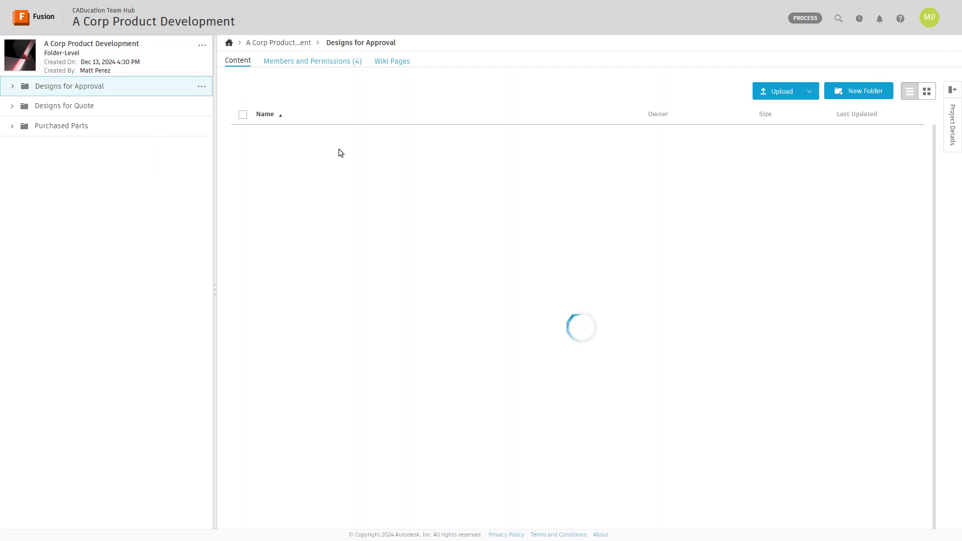
- Open the Members and Permissions (4) page of the Designs for Approval folder
click(338, 62)
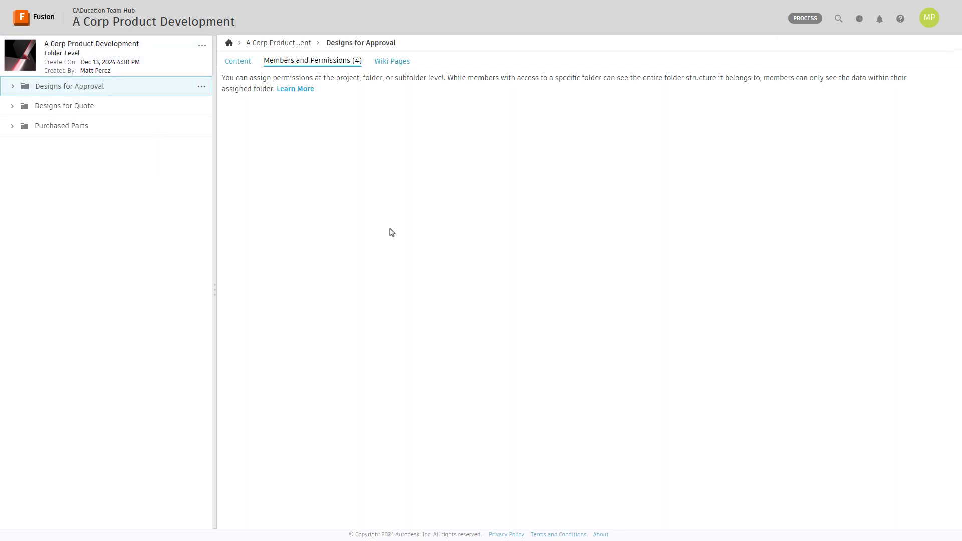